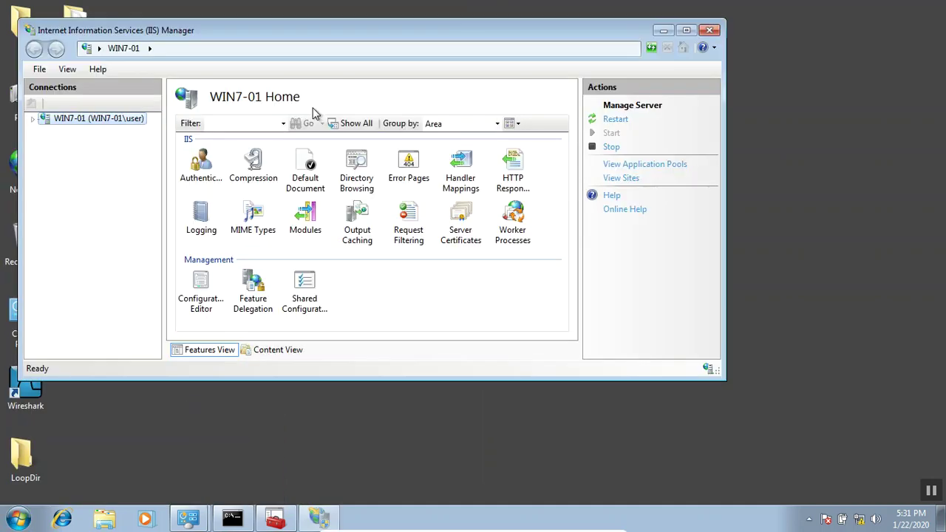
- Start adding a web site under the WIN7-01 server's Sites node and name it UBNT
double_click(477, 36)
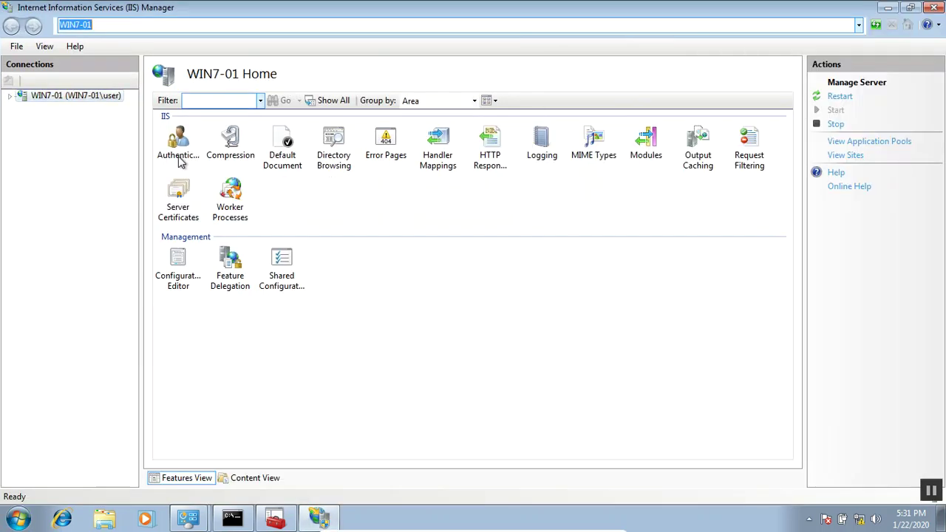
click(10, 96)
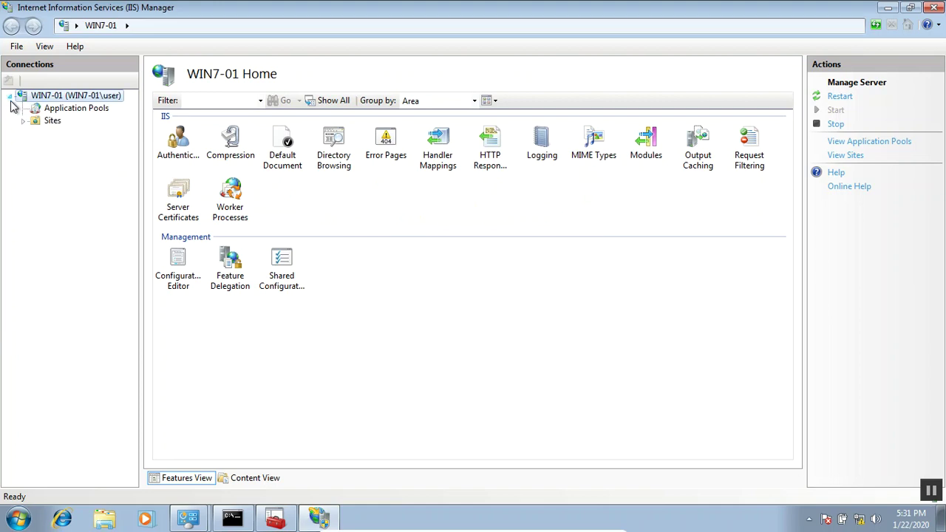
click(52, 121)
right_click(54, 124)
click(79, 131)
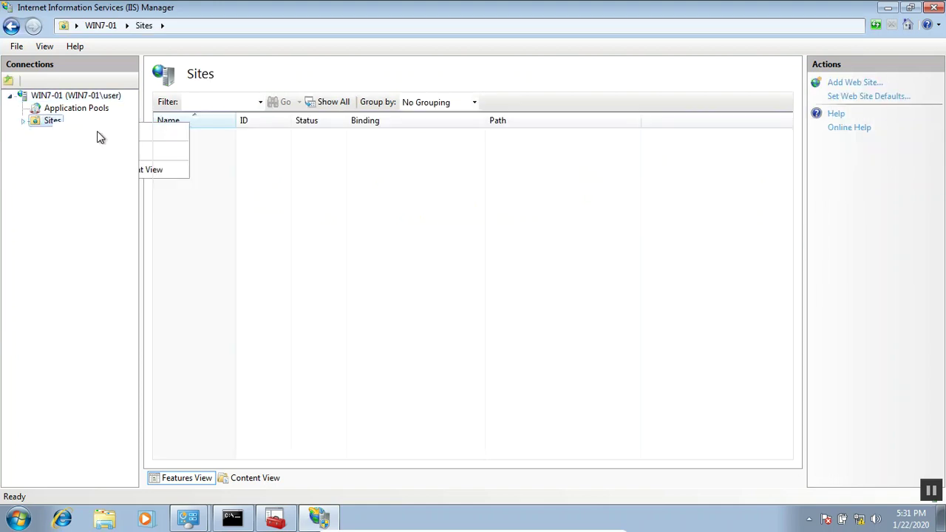
text(UBNT)
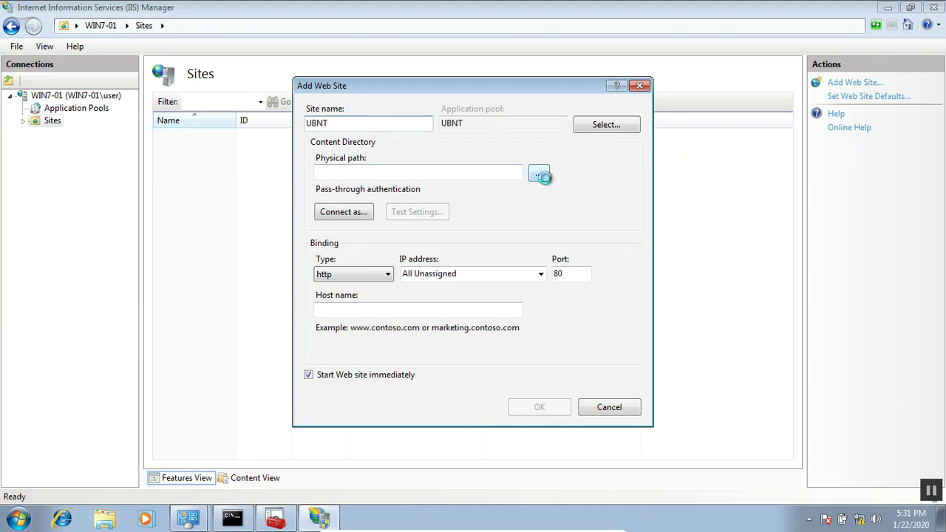
- Set the new site's physical path to the UBNT folder on the DATA (E:) drive
click(538, 173)
click(389, 295)
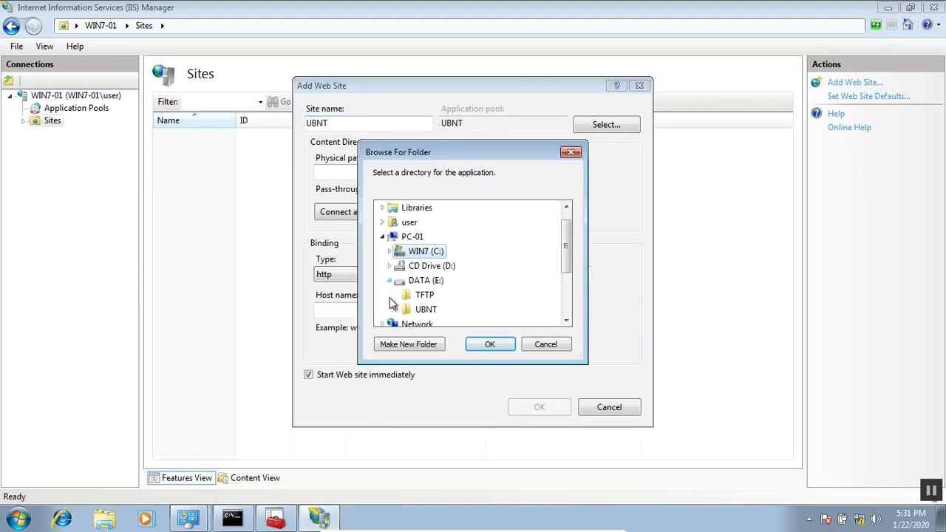
click(426, 311)
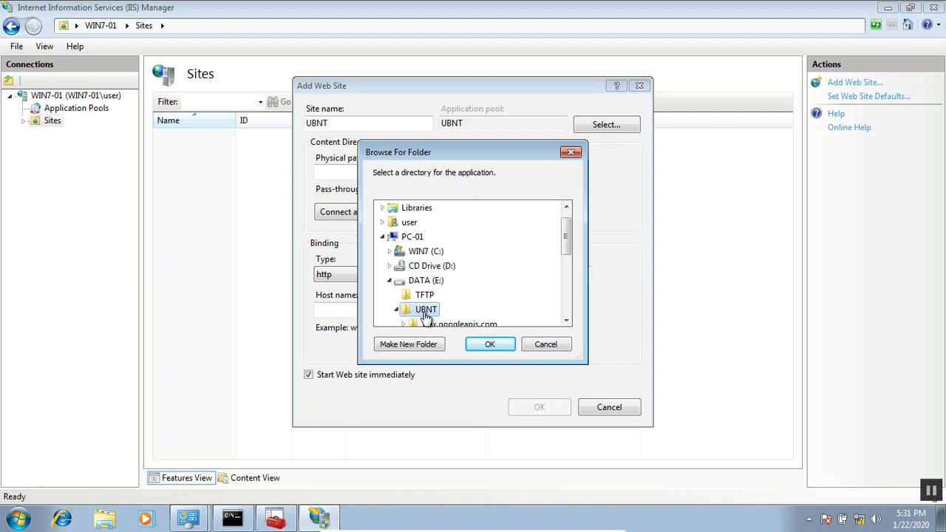
click(477, 345)
- Bind the UBNT site to IP address 1.0.0.1 over http on port 80, create it, and close IIS Manager
click(556, 272)
click(537, 277)
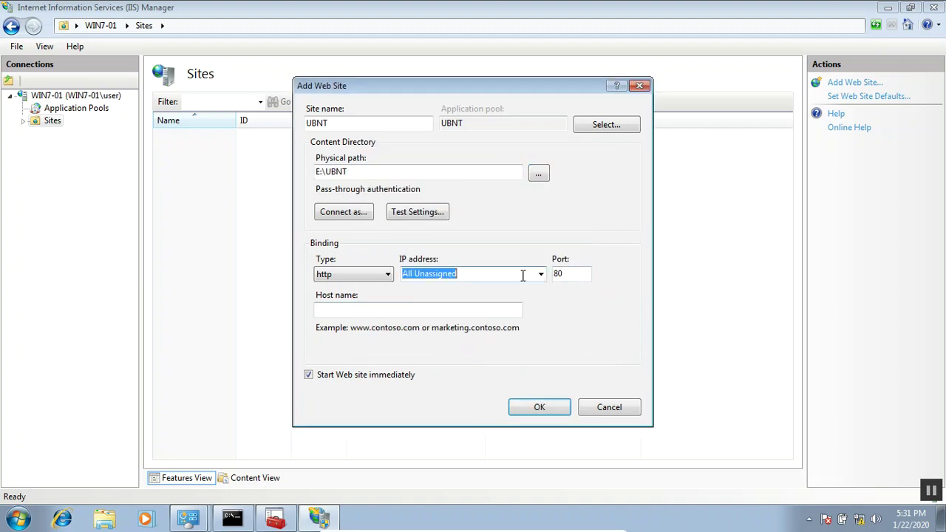
click(541, 274)
click(493, 311)
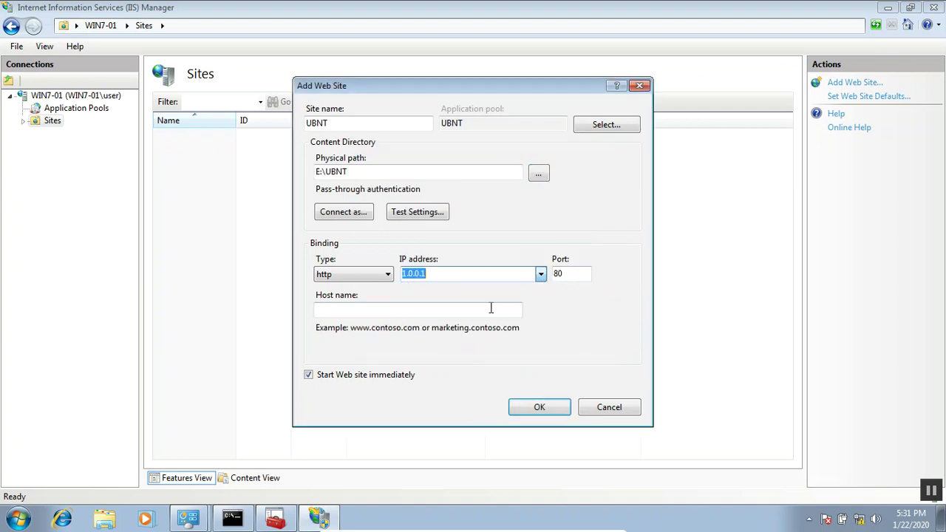
click(568, 275)
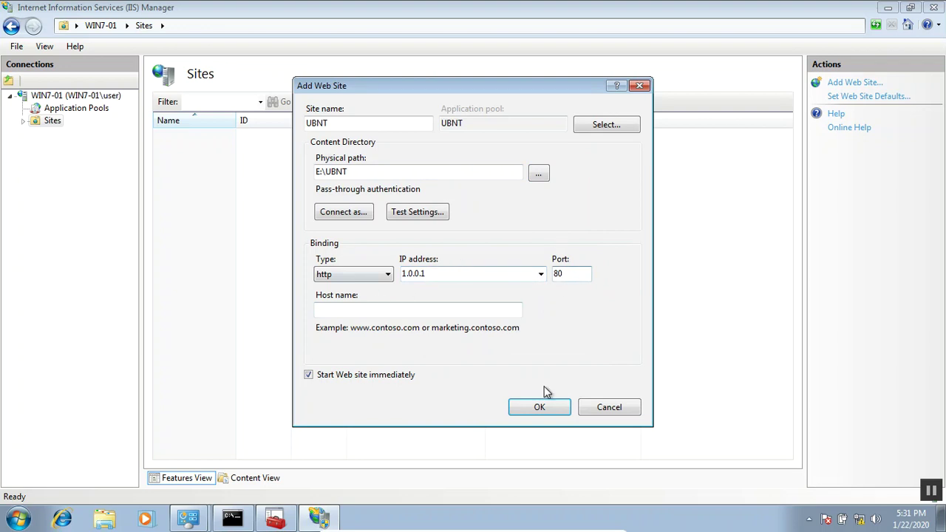
click(537, 409)
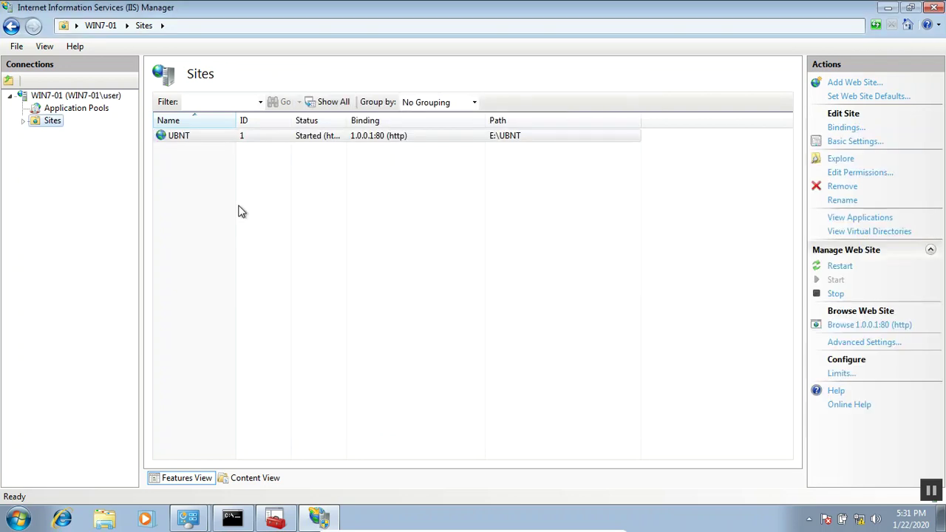
click(934, 8)
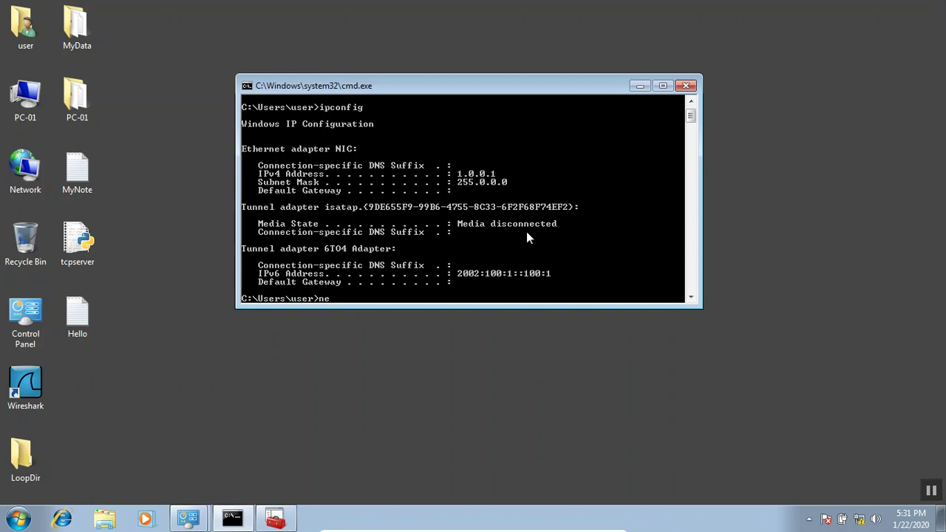
- Run netstat -an in the command prompt and check the TCP listening ports in an enlarged window
text(-an)
key(Return)
double_click(502, 90)
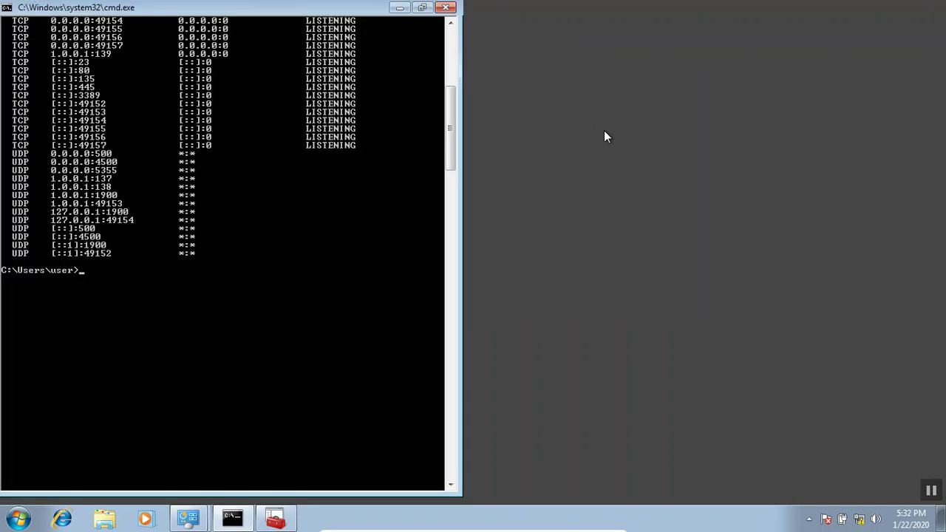
scroll(347, 124, up, 10)
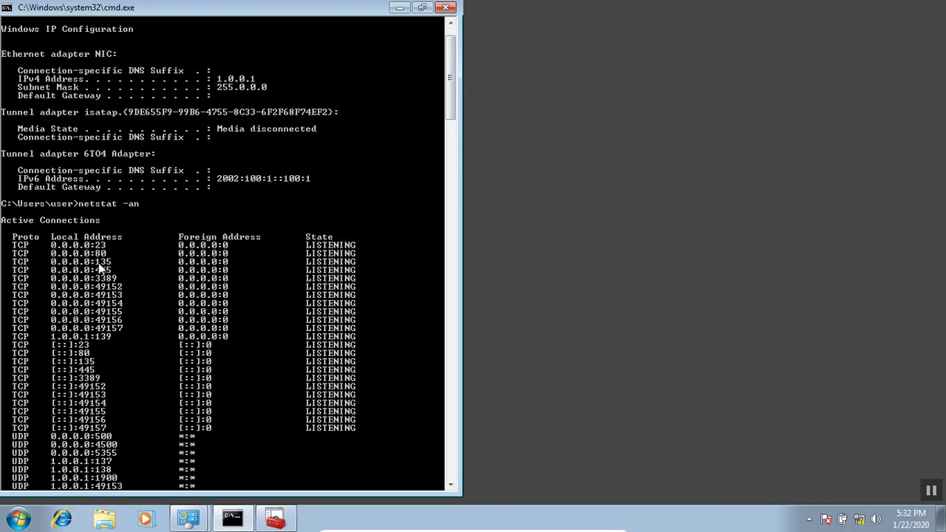
- Permanently delete the Python installer package from the UBNT folder on the DATA (E:) drive
key(super+d)
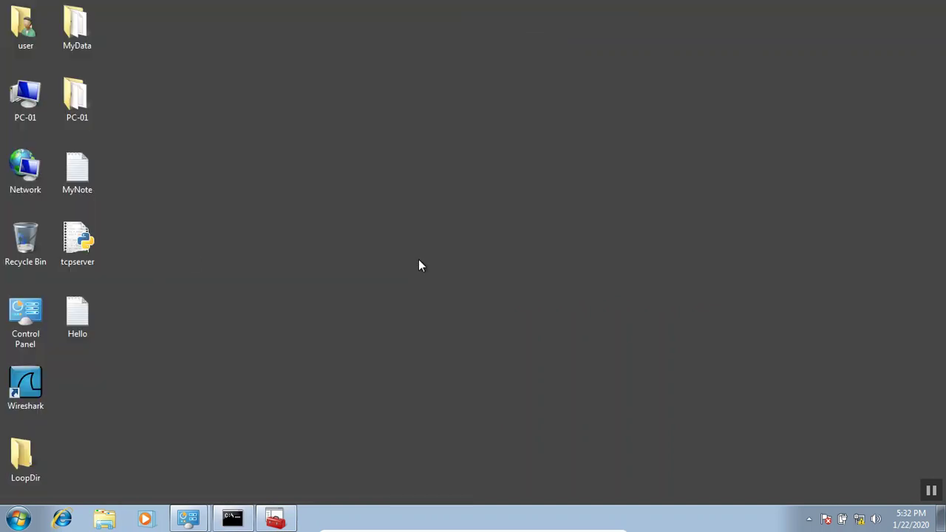
key(super+e)
double_click(346, 109)
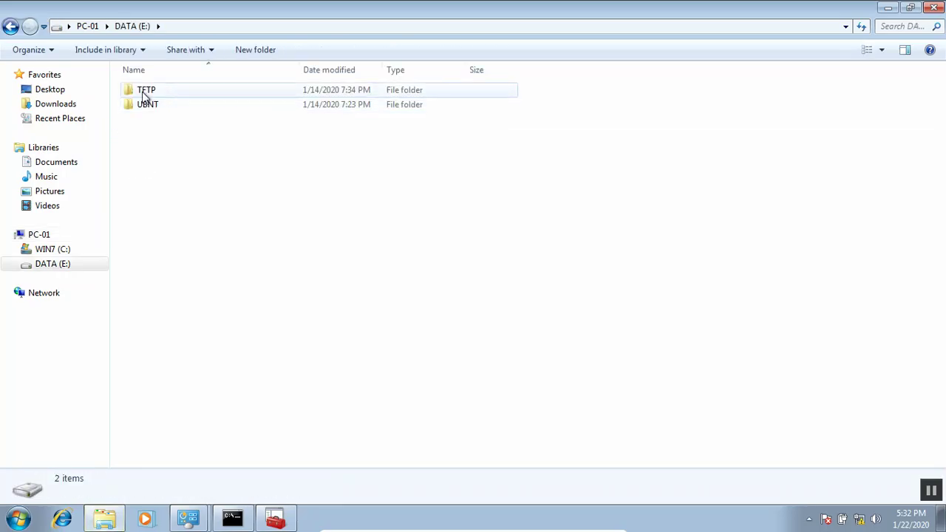
double_click(147, 104)
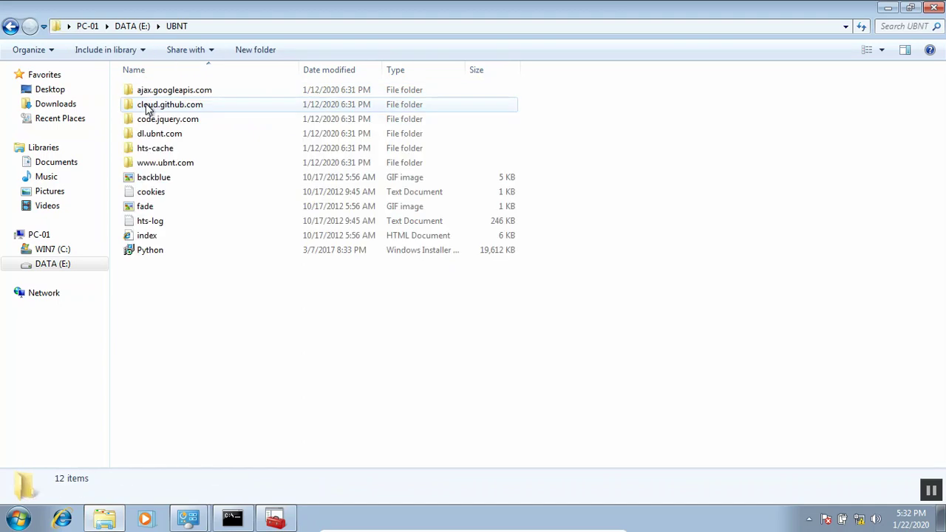
click(142, 253)
click(152, 236)
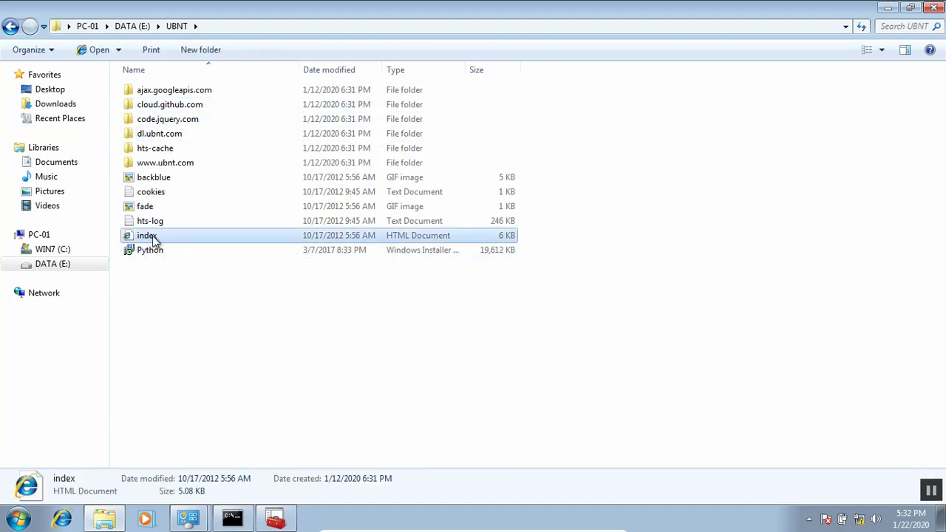
click(153, 255)
key(shift+Delete)
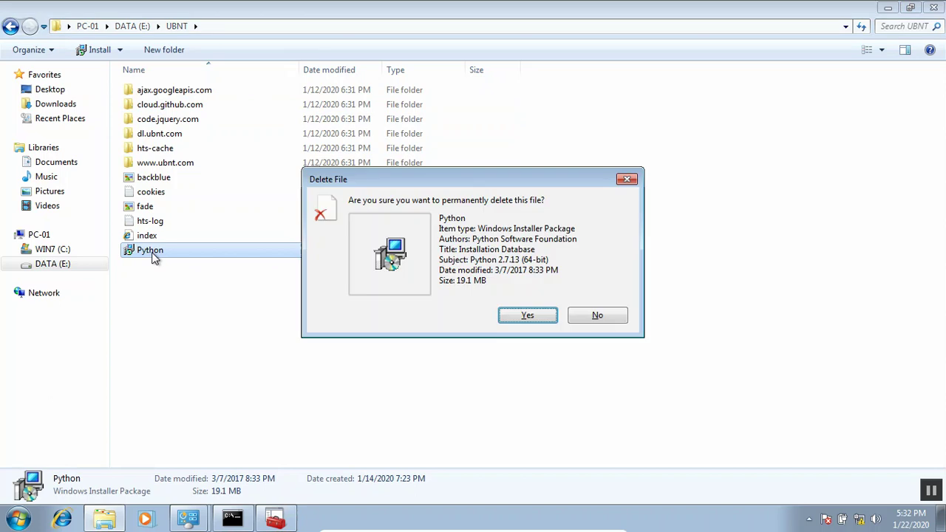
key(Return)
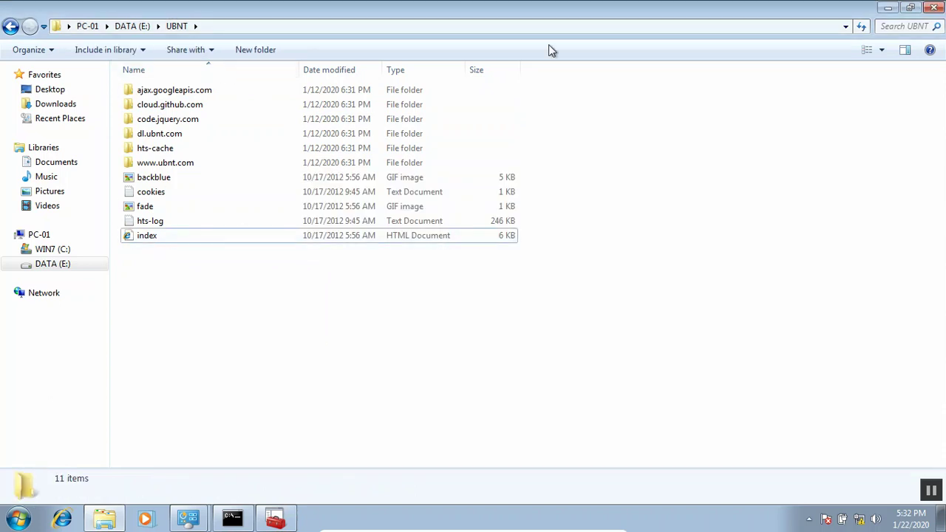
- Switch to the PC-02 machine, close its command prompt, and open Mozilla Firefox ready for an address
click(600, 527)
mouse_move(424, 518)
click(493, 463)
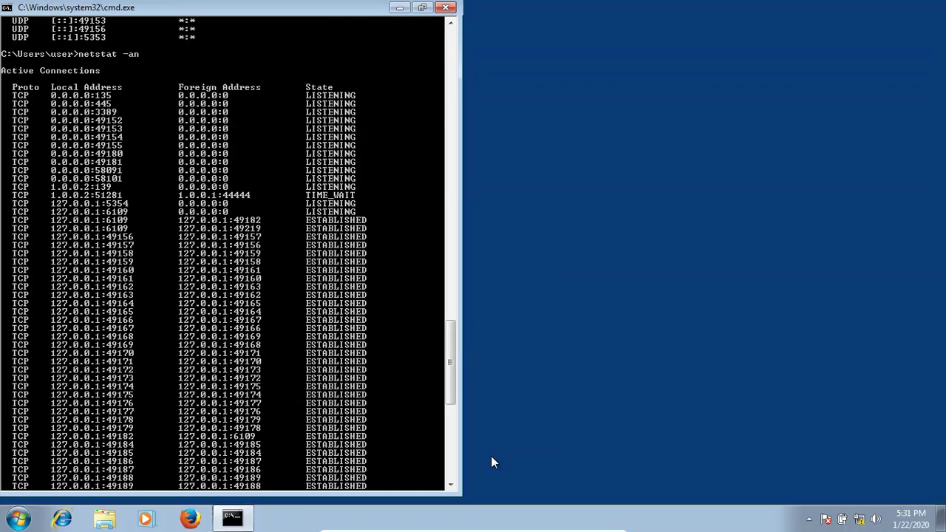
click(448, 8)
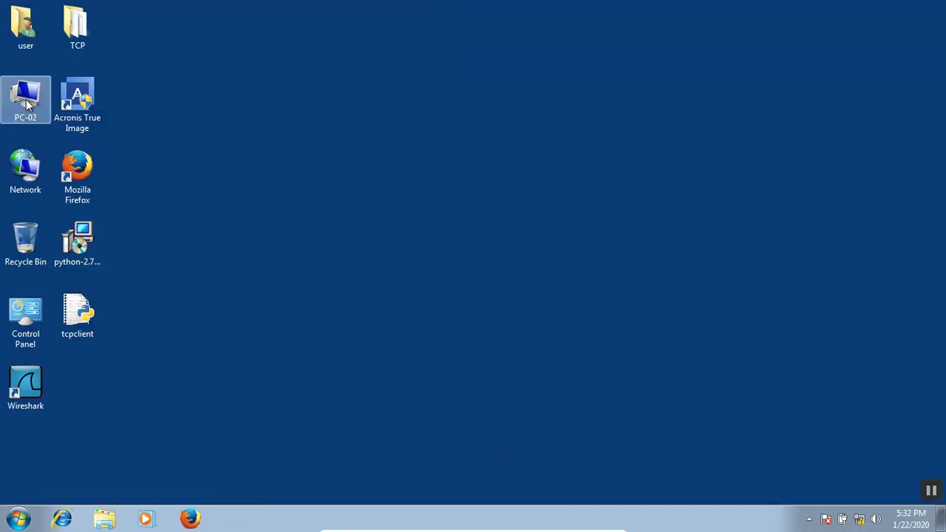
double_click(77, 172)
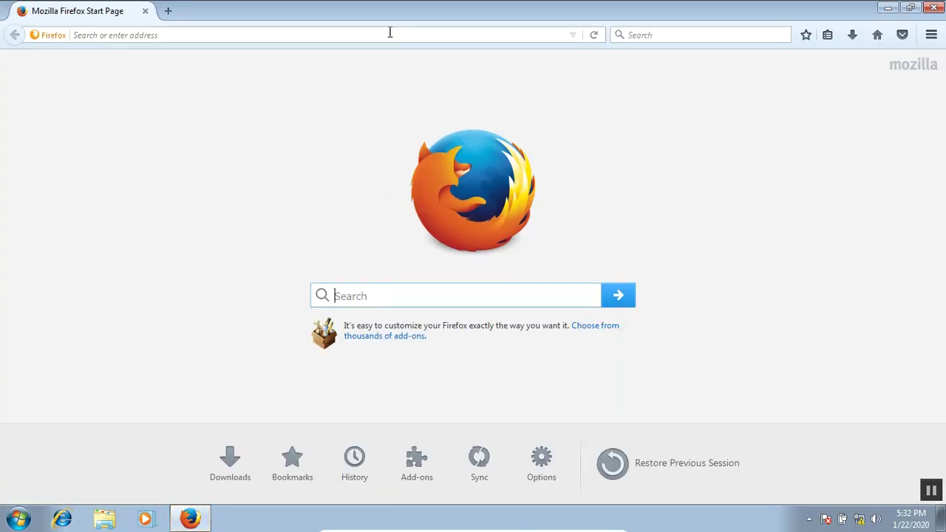
click(390, 32)
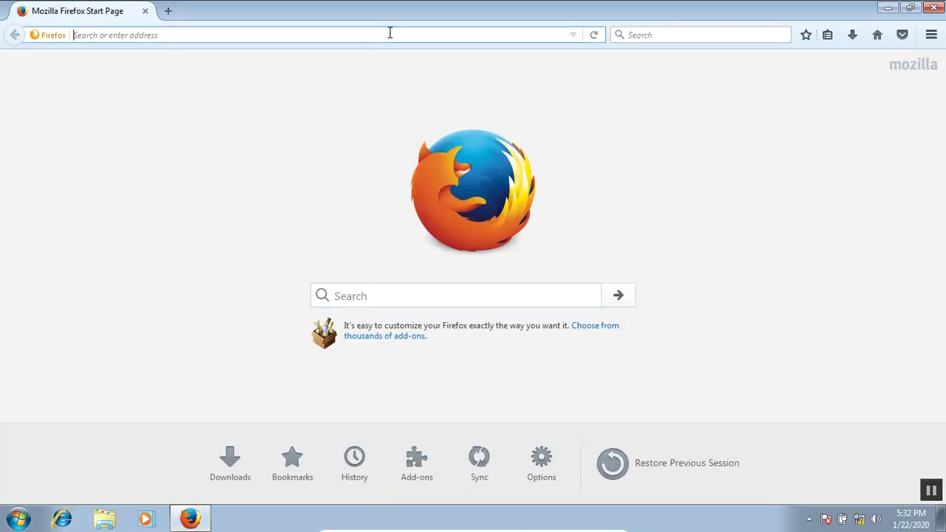
- Test the web server's port with telnet 1.0.0.1 80 from a new command prompt, send an empty request, and close the prompt
key(super+r)
text(cmd)
key(Return)
text(tlene)
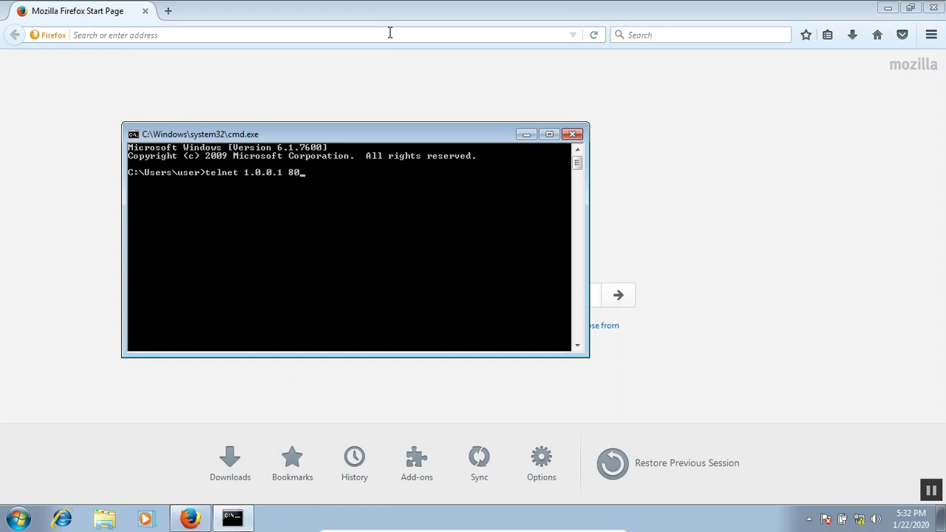
text(1.0.0.1 80)
key(Return)
key(Return)
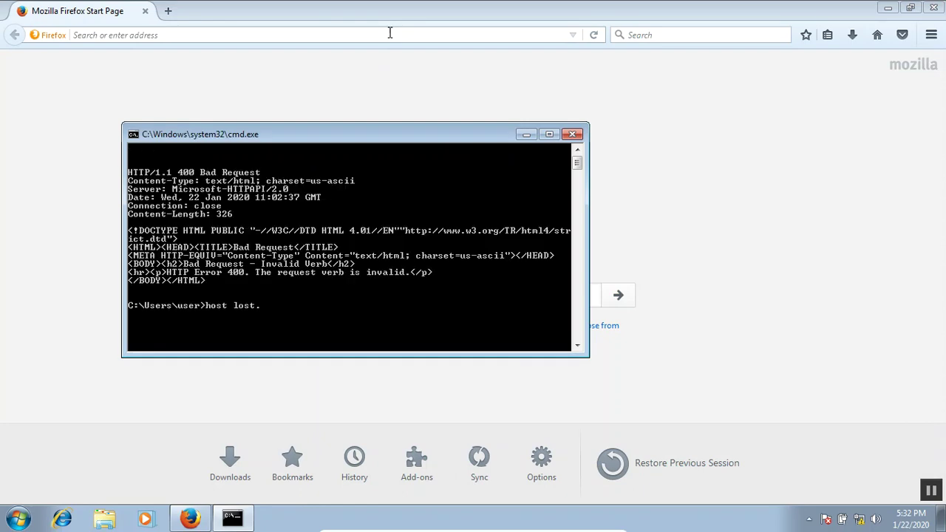
click(573, 137)
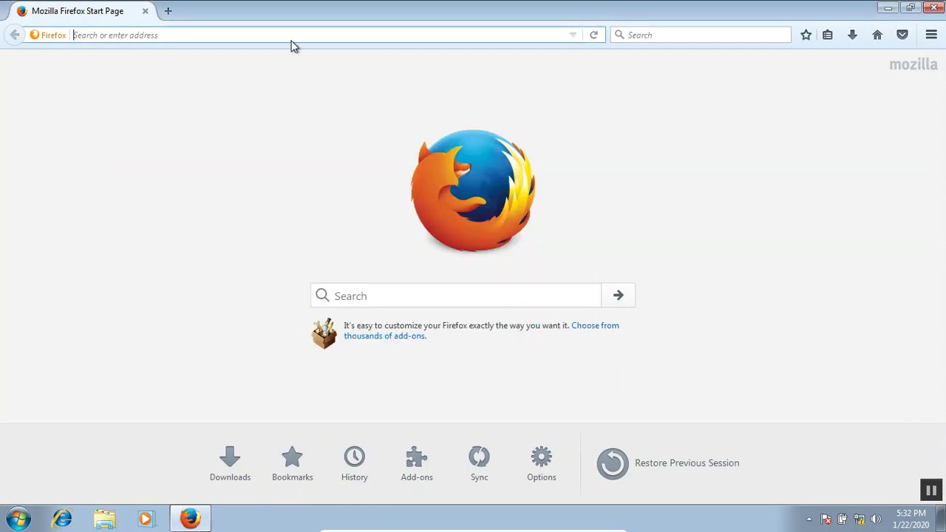
text(1.0.0.1/)
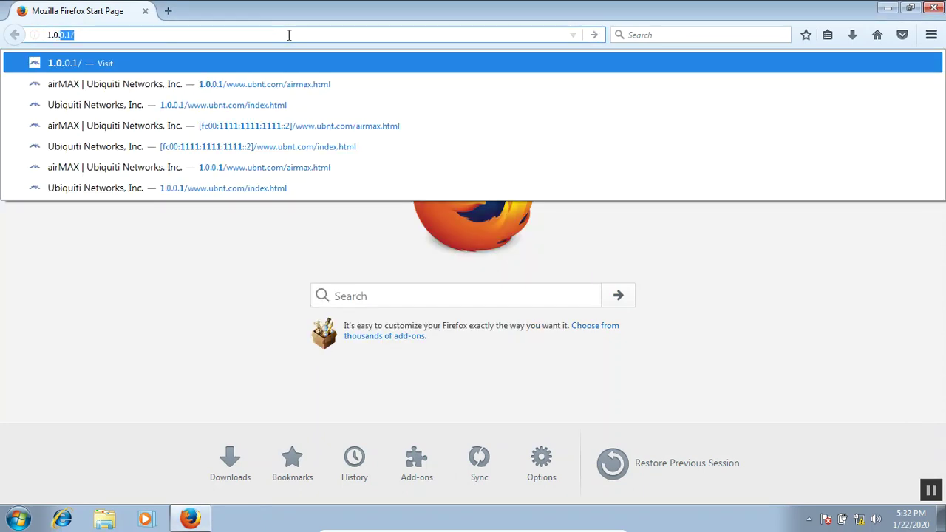
key(Return)
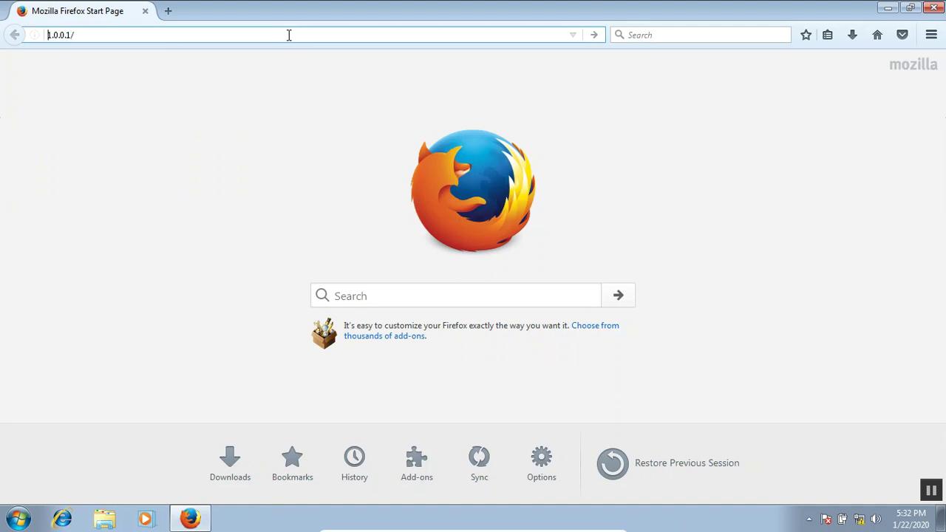
key(Home)
text(http://)
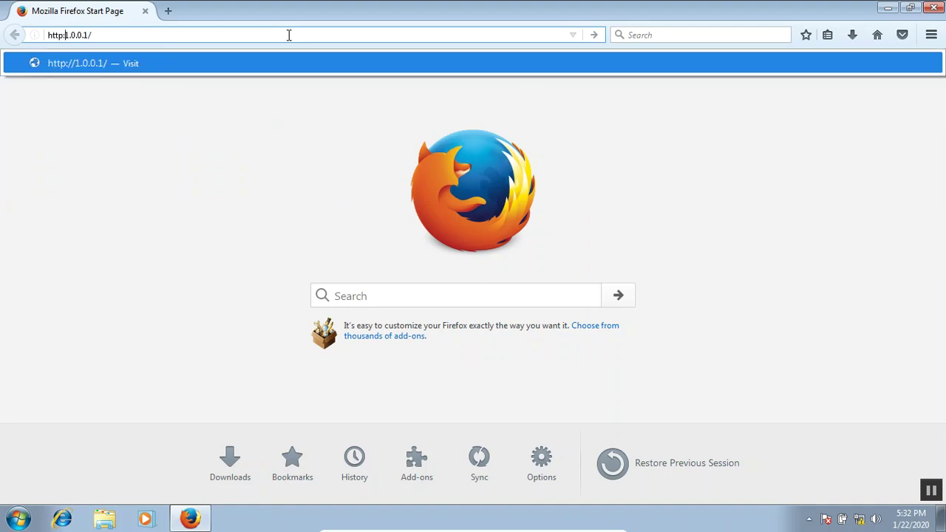
key(Right)
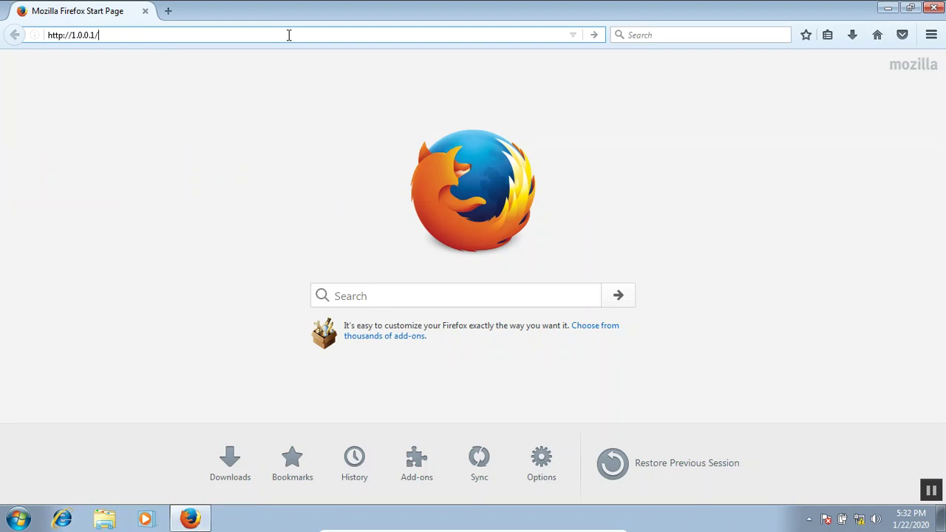
key(Return)
- View the site's EdgeMAX, airMAX and airFiber pages and look through the airFiber page
click(320, 108)
click(396, 103)
click(487, 99)
mouse_move(941, 126)
mouse_down()
mouse_move(942, 273)
mouse_move(942, 142)
mouse_up()
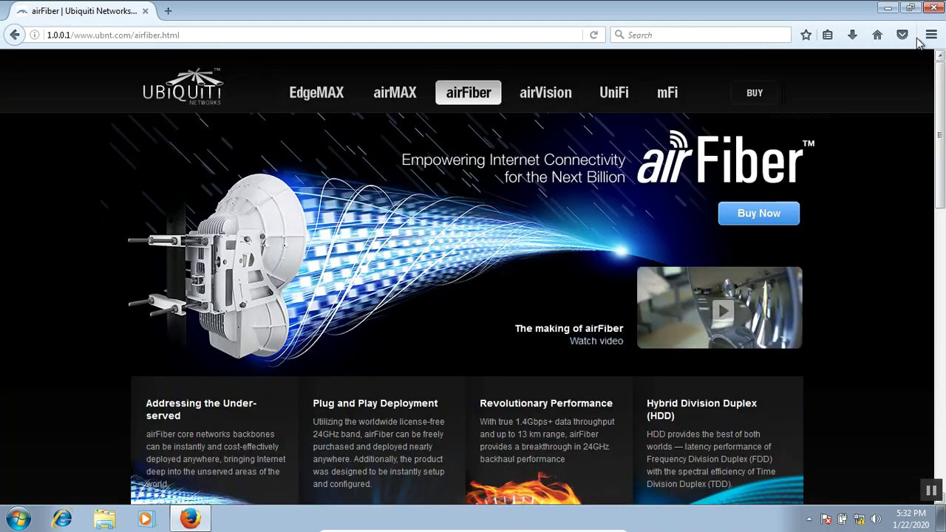
drag(941, 142, 918, 43)
- Revisit the EdgeMAX, airMAX and airFiber pages, view airVision and UniFi, and dismiss the Reader View notice
click(300, 94)
click(397, 97)
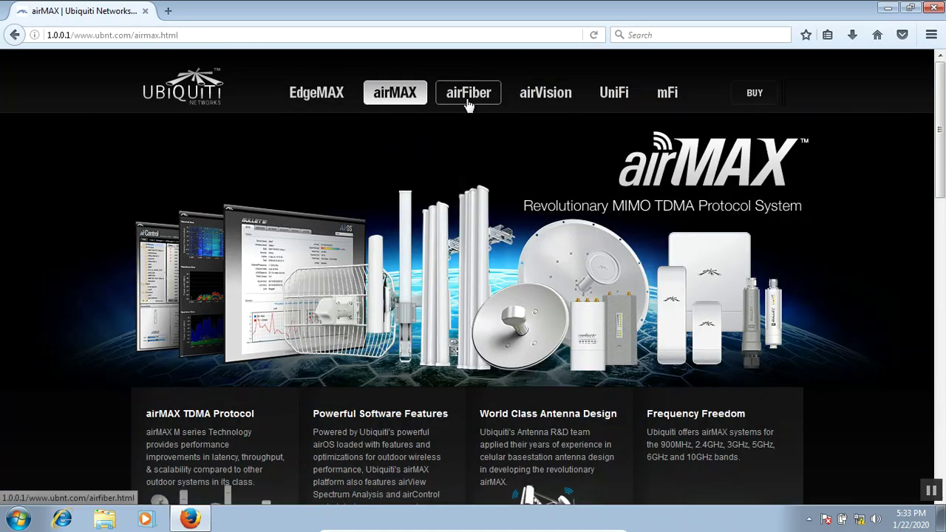
click(468, 102)
click(555, 104)
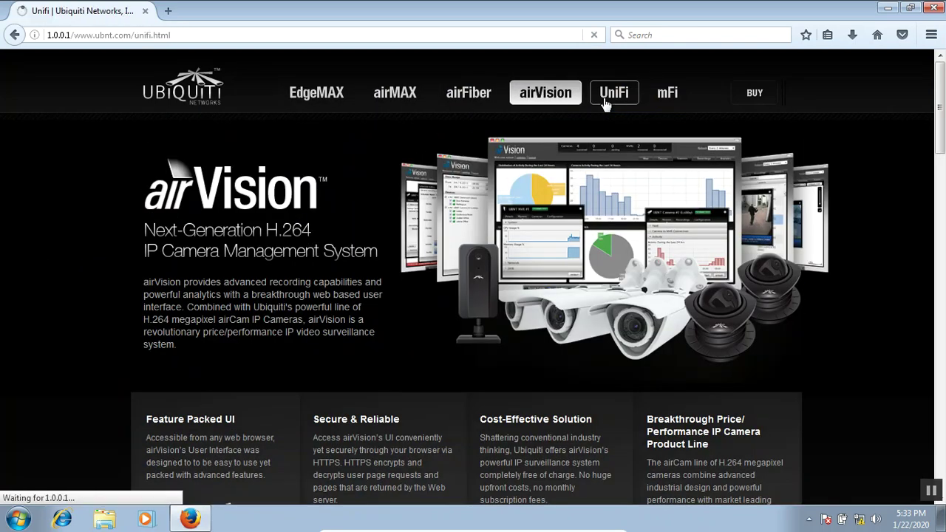
click(604, 103)
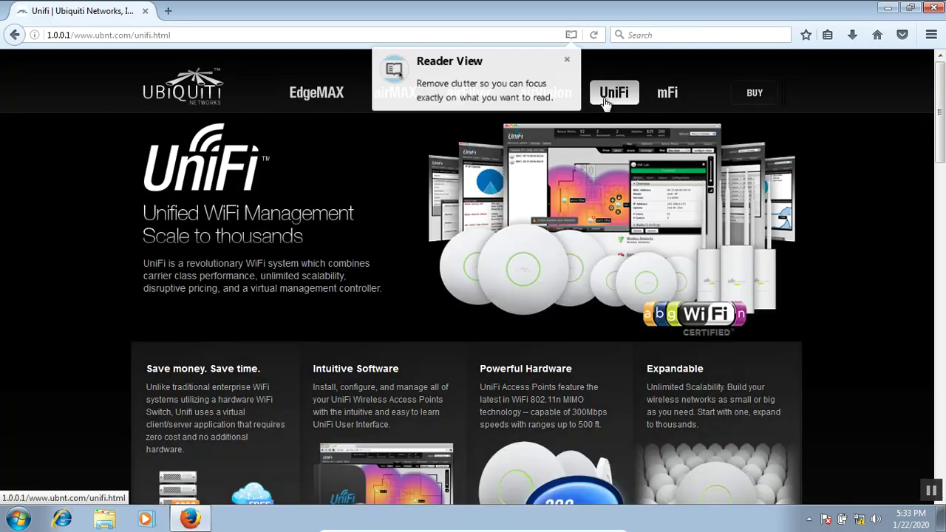
click(567, 59)
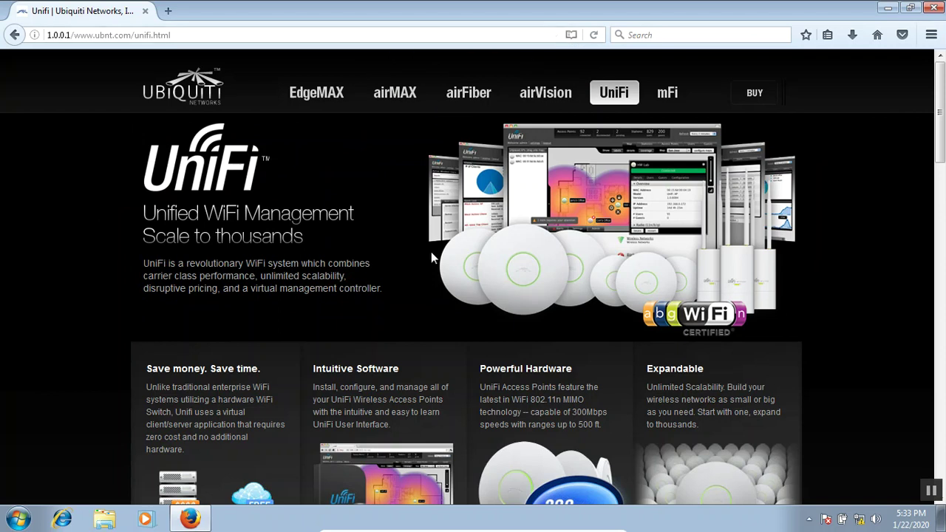
- Close Firefox and refresh the PC-02 desktop, leaving no Explorer window open
mouse_move(940, 111)
mouse_down()
mouse_move(940, 229)
mouse_move(940, 111)
mouse_up()
click(935, 9)
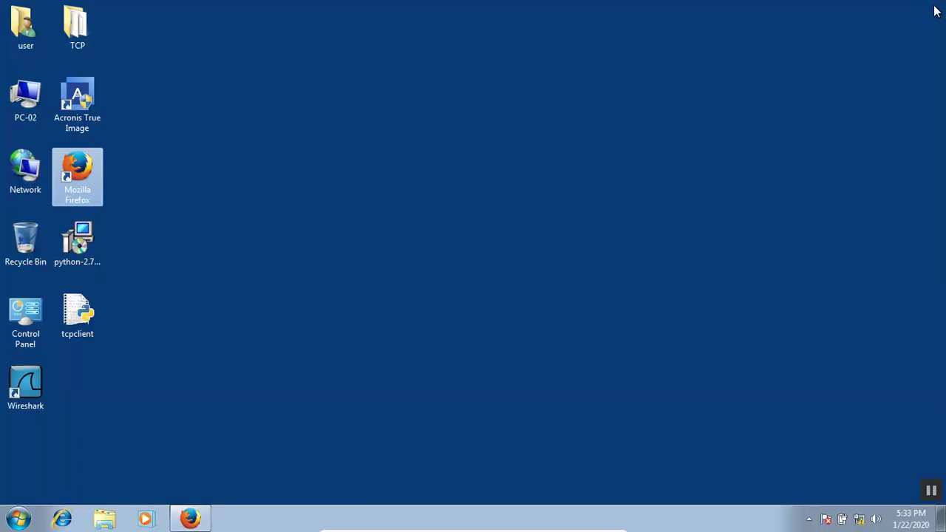
right_click(332, 191)
click(372, 229)
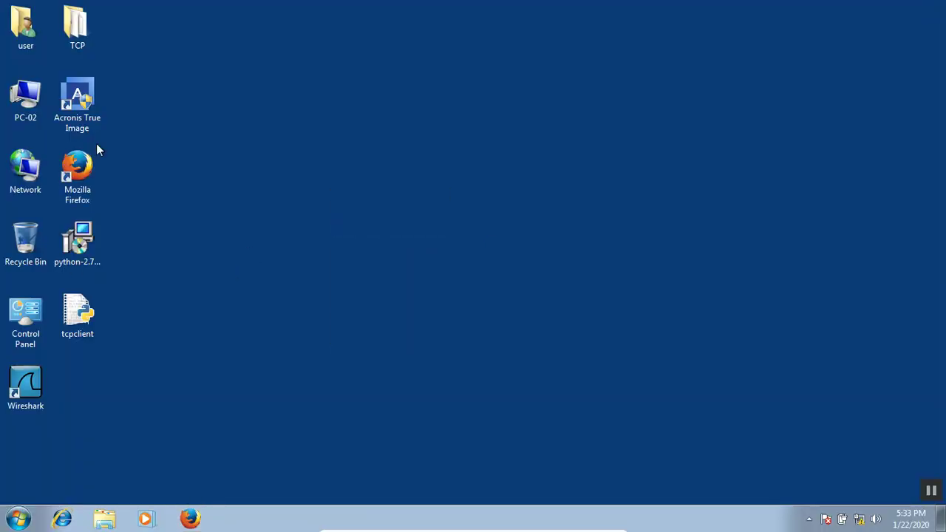
double_click(25, 100)
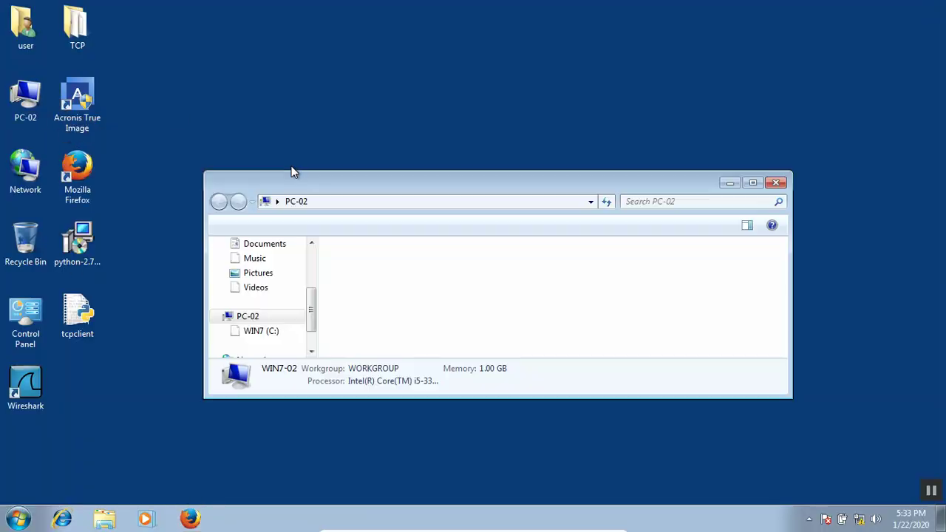
click(782, 175)
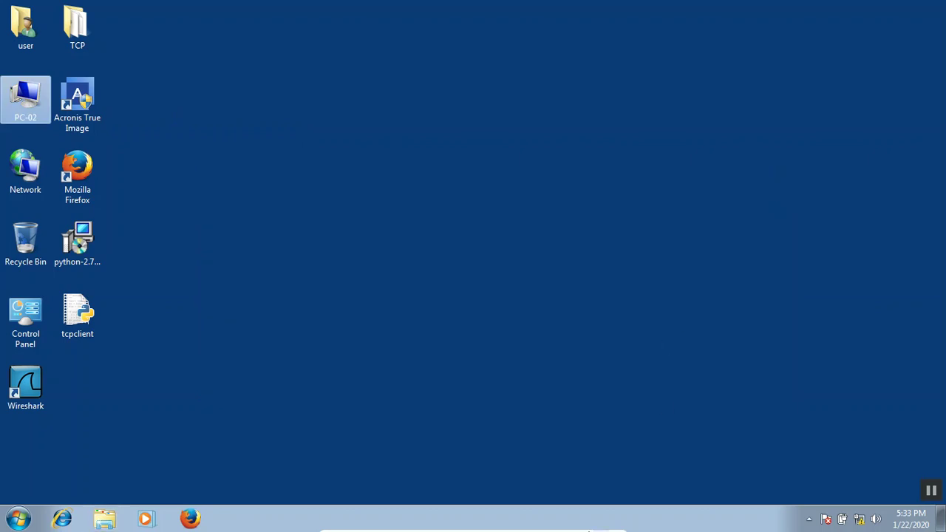
- Switch to the WIN7-01 virtual machine and start choosing a disk image for its optical drive
click(554, 526)
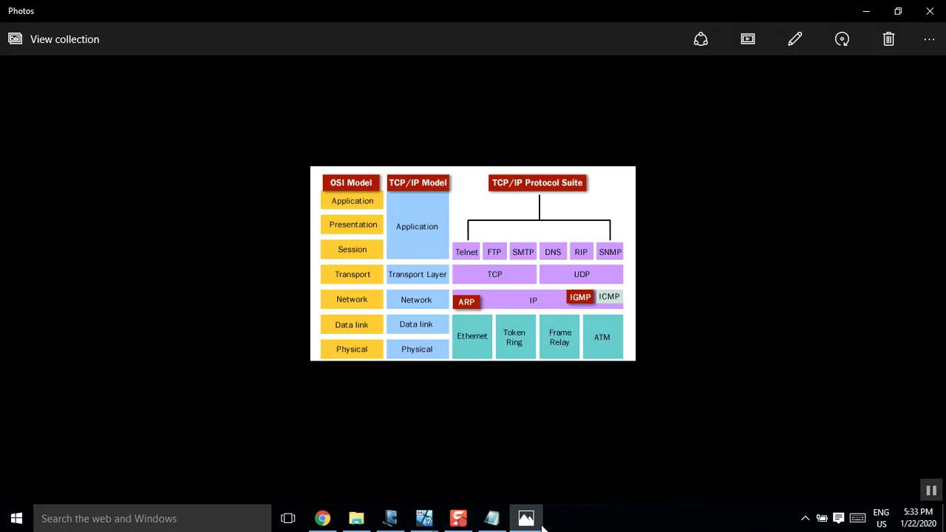
click(427, 522)
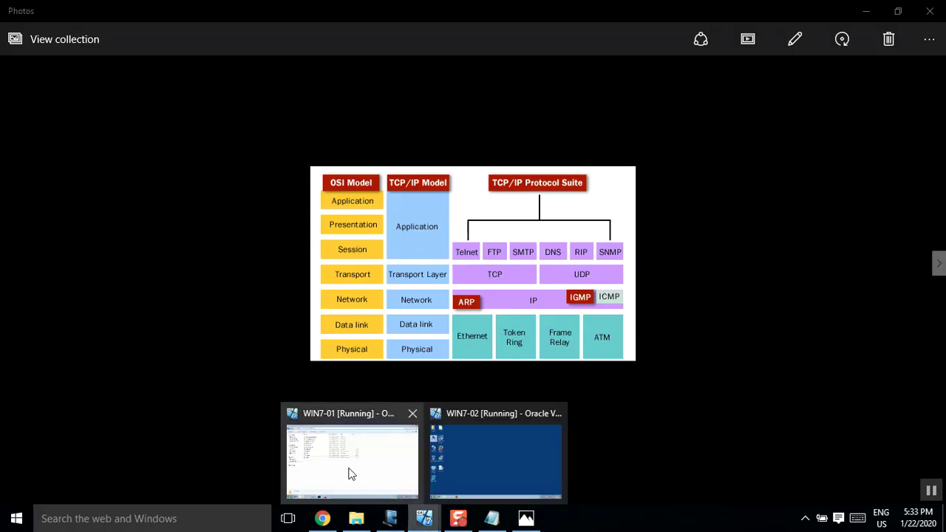
click(348, 468)
mouse_move(443, 531)
click(477, 525)
mouse_move(602, 409)
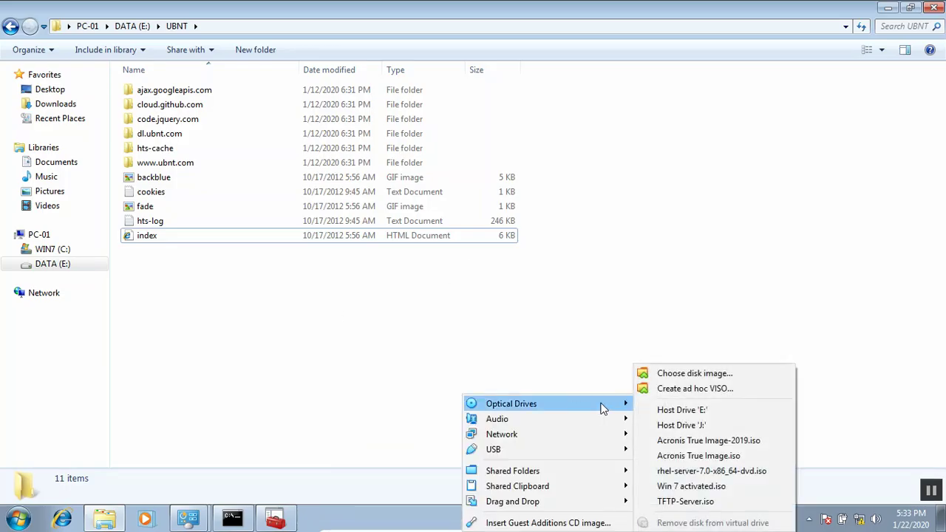
click(670, 376)
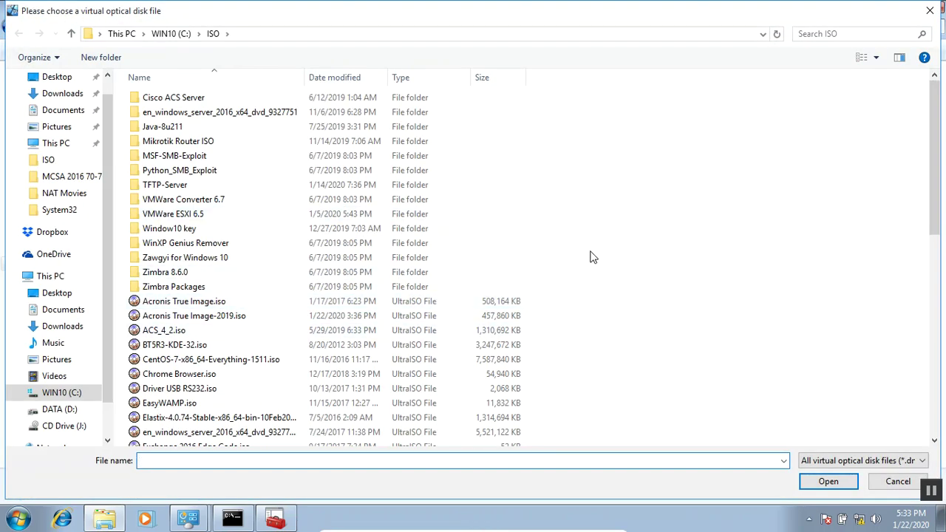
- Look through the ISO folder, and open the HDD-OLD-D folder on DATA (D:) instead
scroll(934, 196, down, 7)
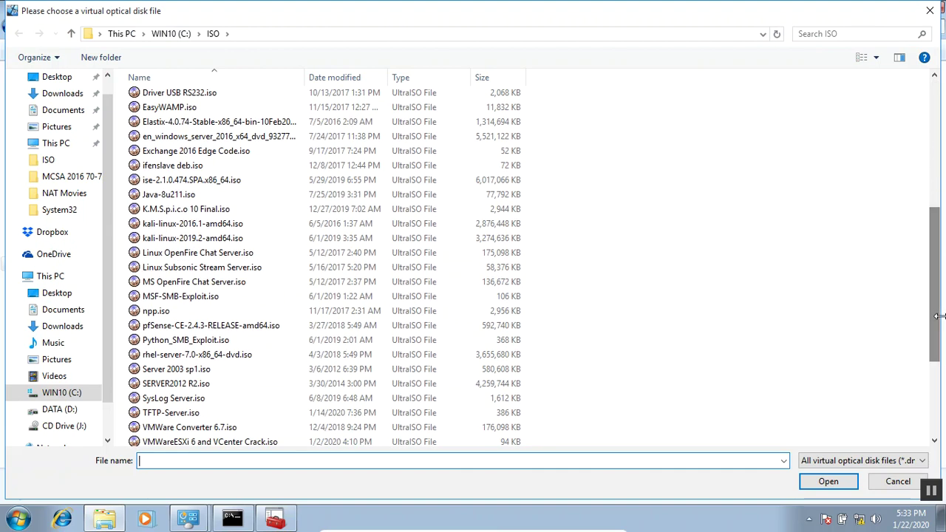
scroll(937, 325, down, 1)
drag(938, 344, 941, 514)
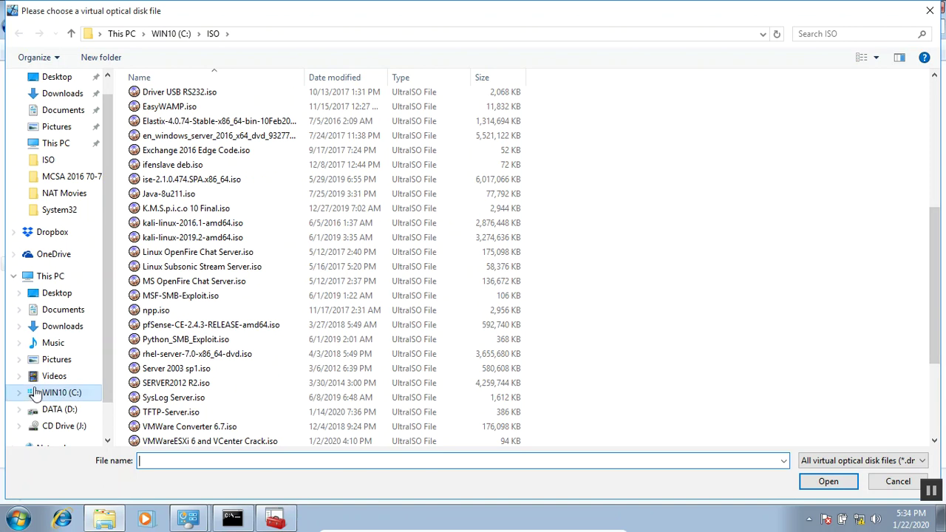
click(53, 409)
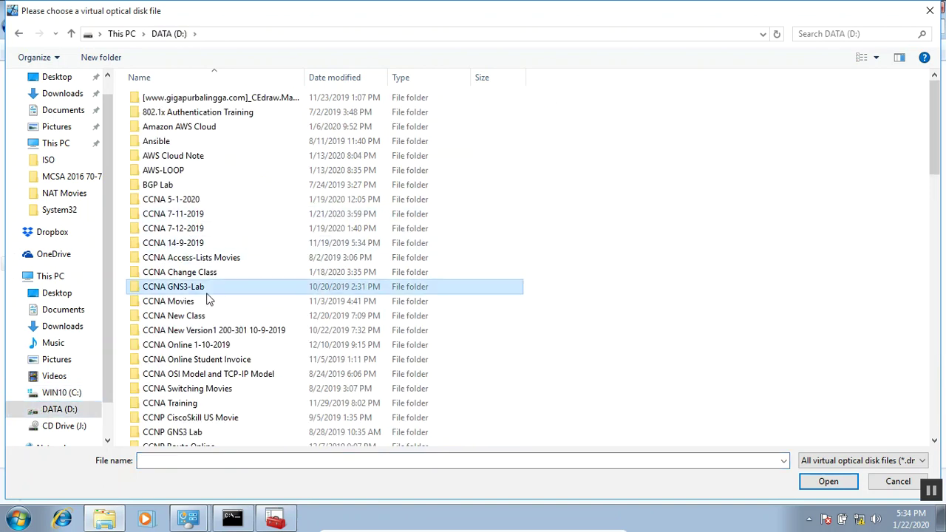
key(n)
key(h)
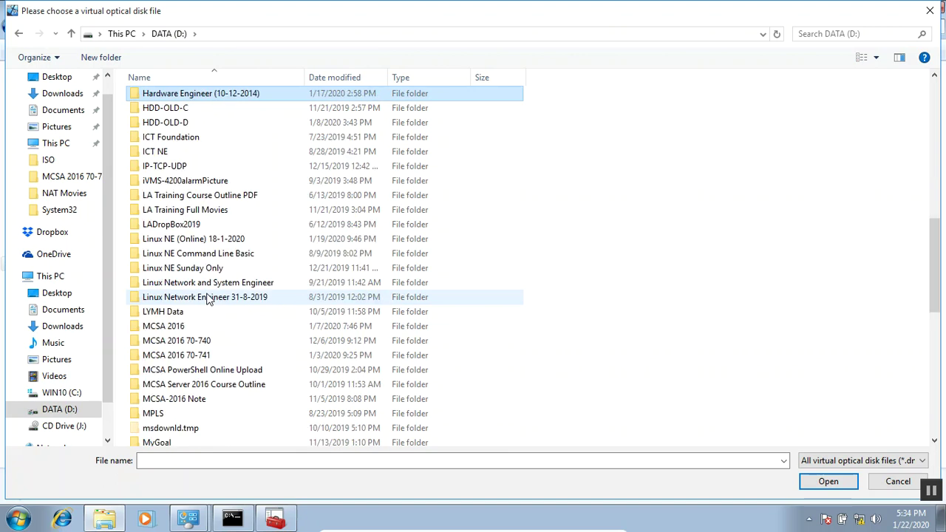
key(Down)
key(Down)
key(Return)
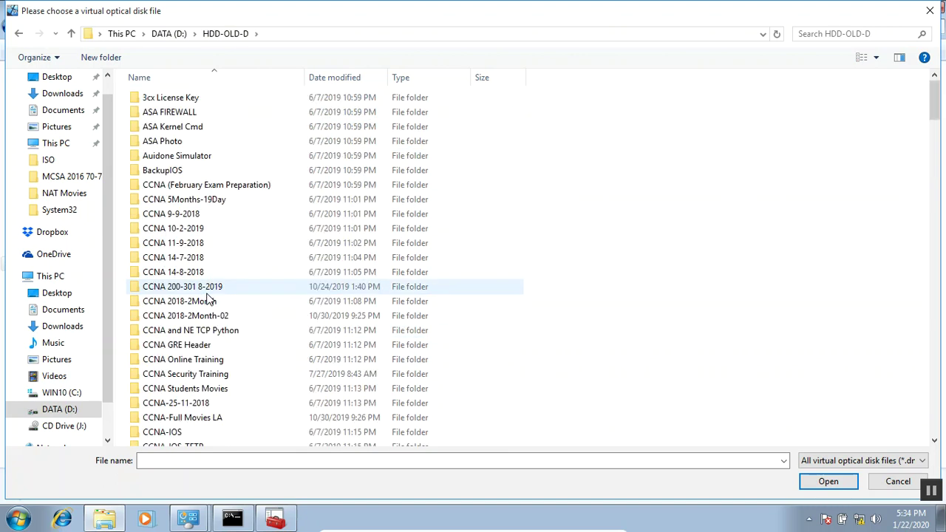
- Open the Software Collection folder inside HDD-OLD-D
key(n)
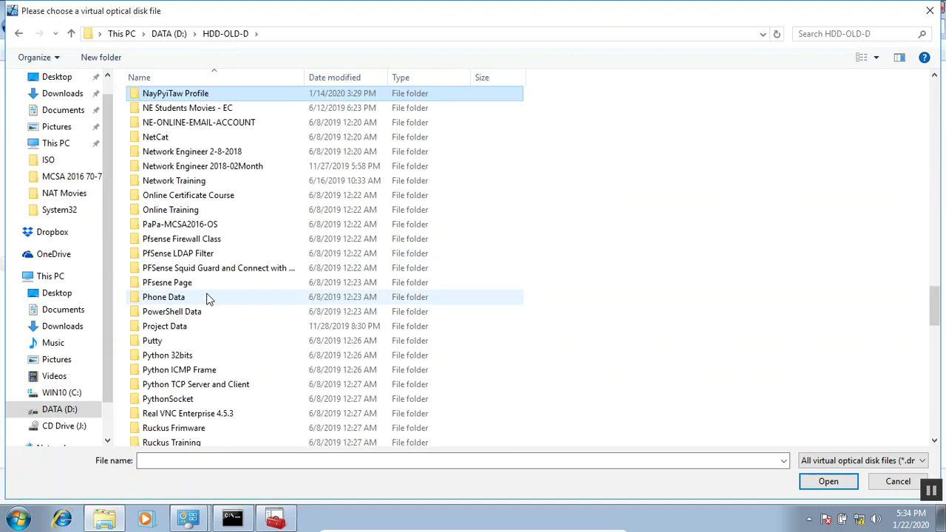
key(s)
key(Down)
key(Down)
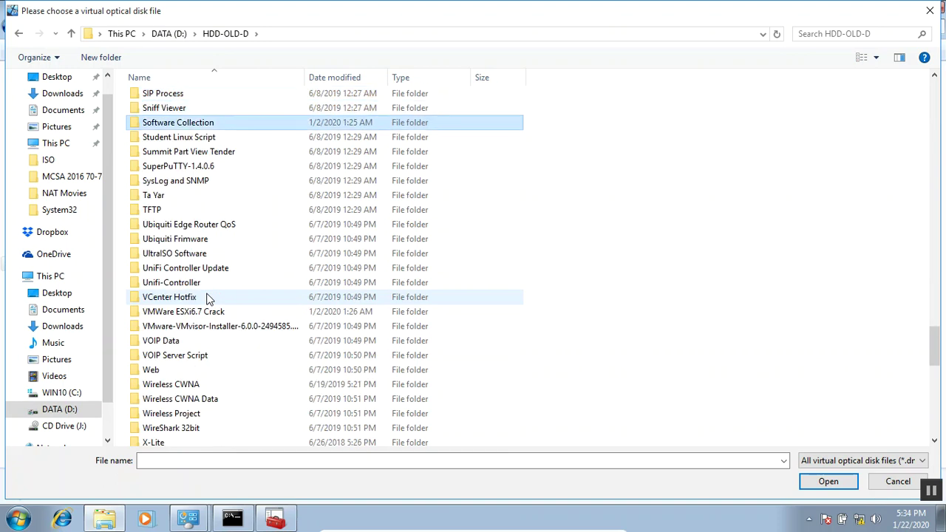
key(Return)
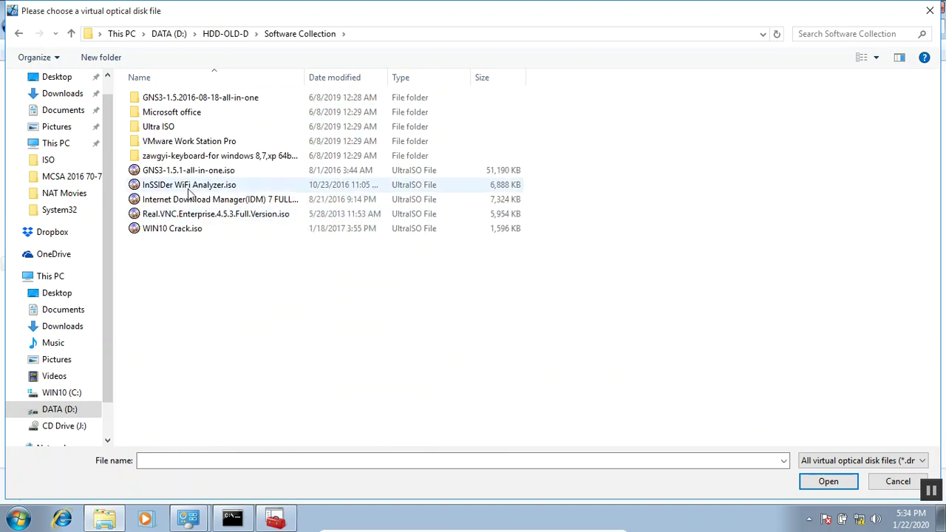
- Mount GNS3-1.5.1-all-in-one.iso from the Software Collection folder in the virtual optical drive
click(191, 231)
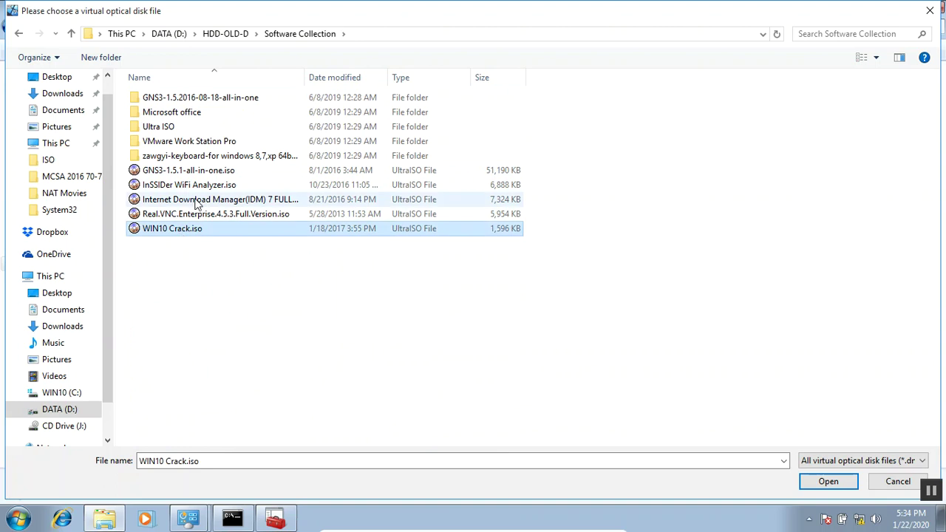
click(198, 200)
click(200, 214)
click(199, 200)
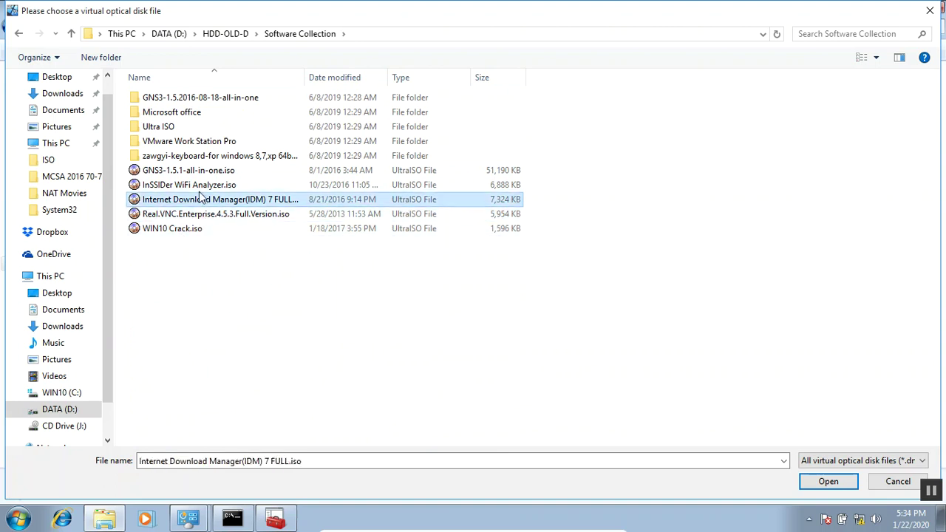
click(201, 187)
click(181, 172)
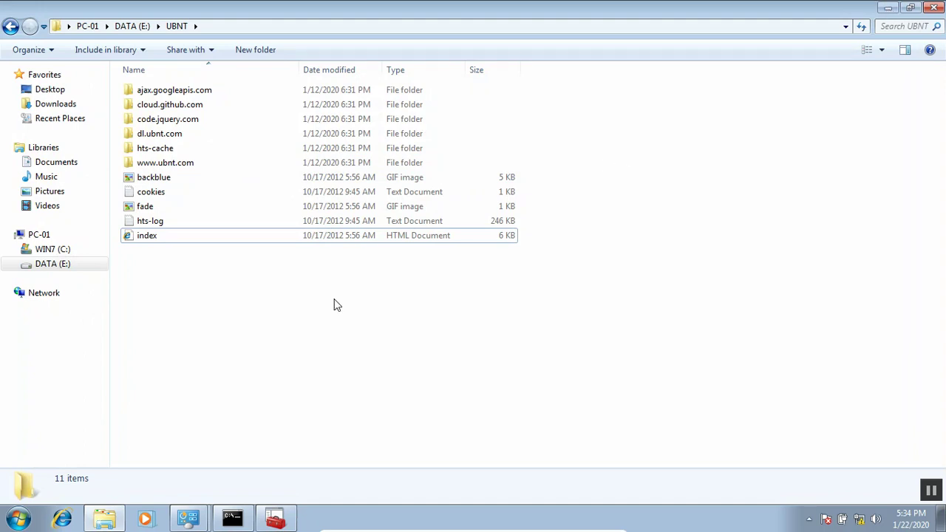
- Open the mounted GNS3 disc on PC-01 and copy its GNS3-1.5.1-all-in-one application
click(44, 235)
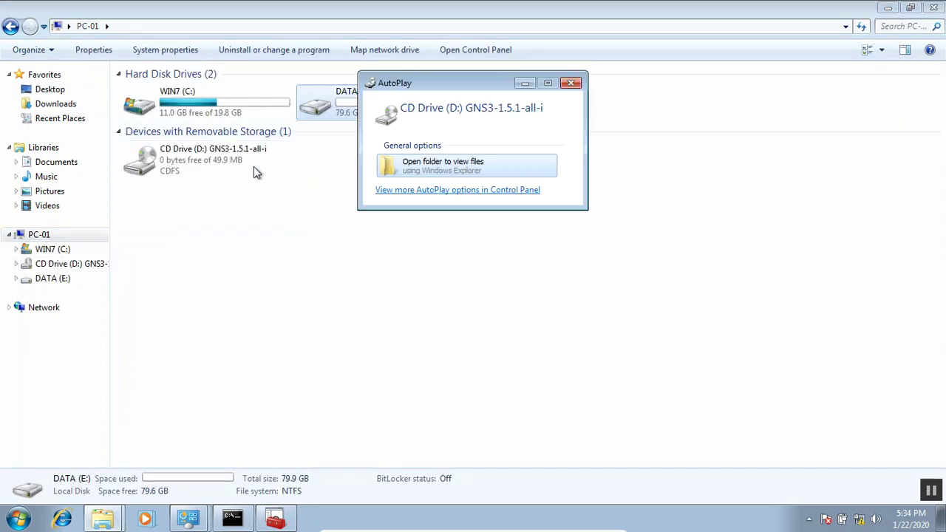
click(388, 167)
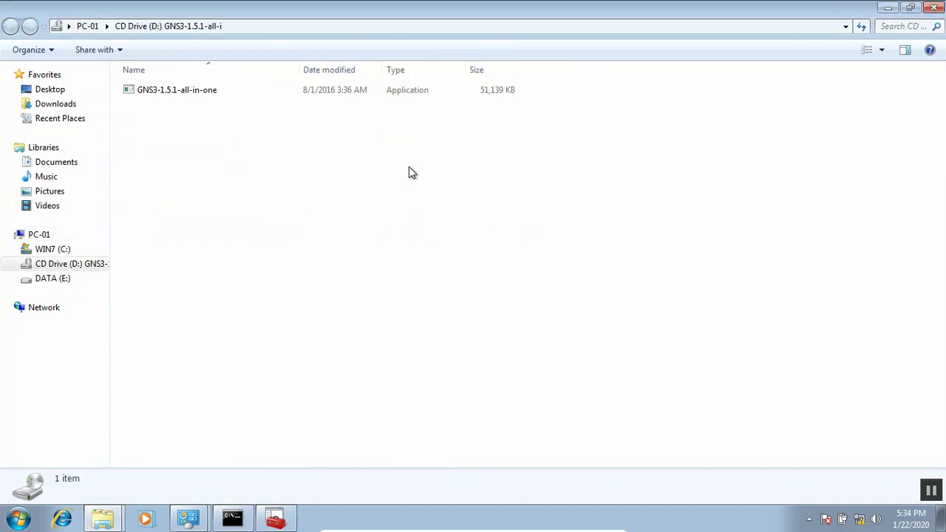
right_click(176, 96)
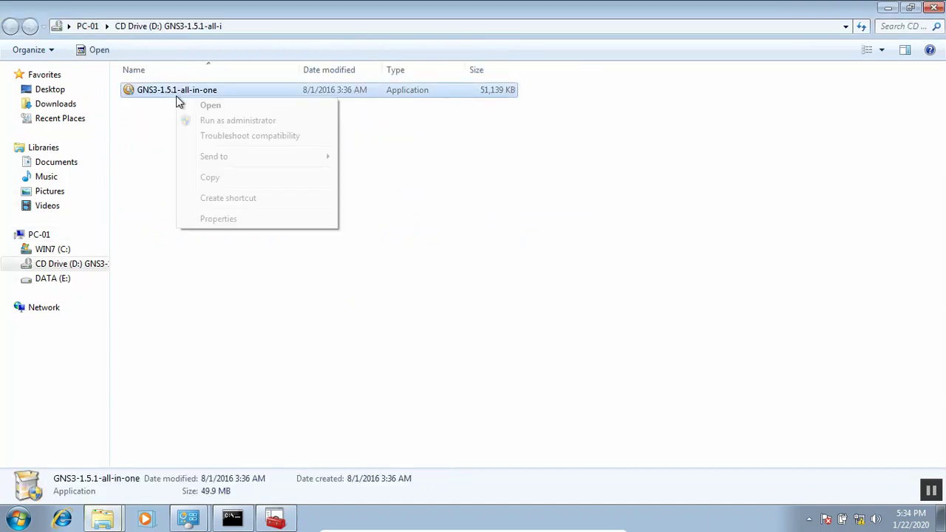
click(212, 177)
- Paste the copied GNS3 application into the UBNT folder on DATA (E:)
click(52, 250)
click(65, 278)
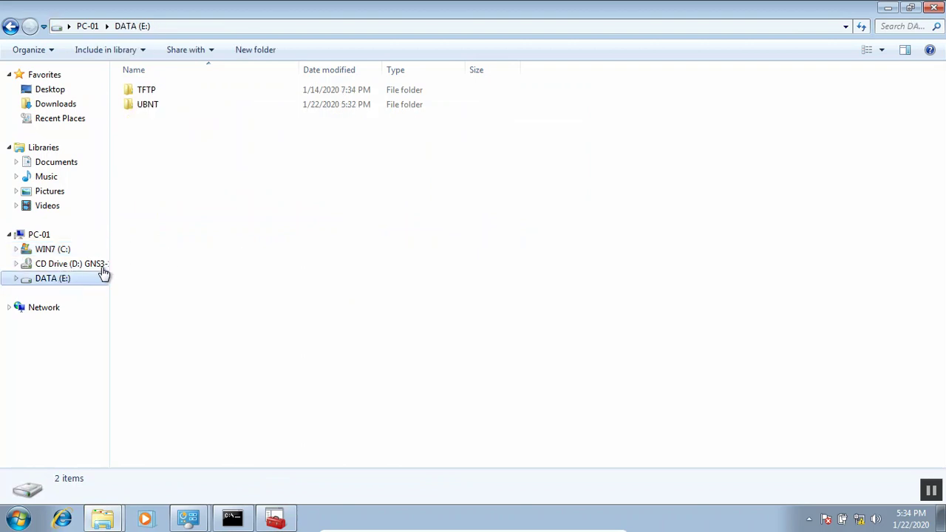
double_click(163, 108)
right_click(275, 355)
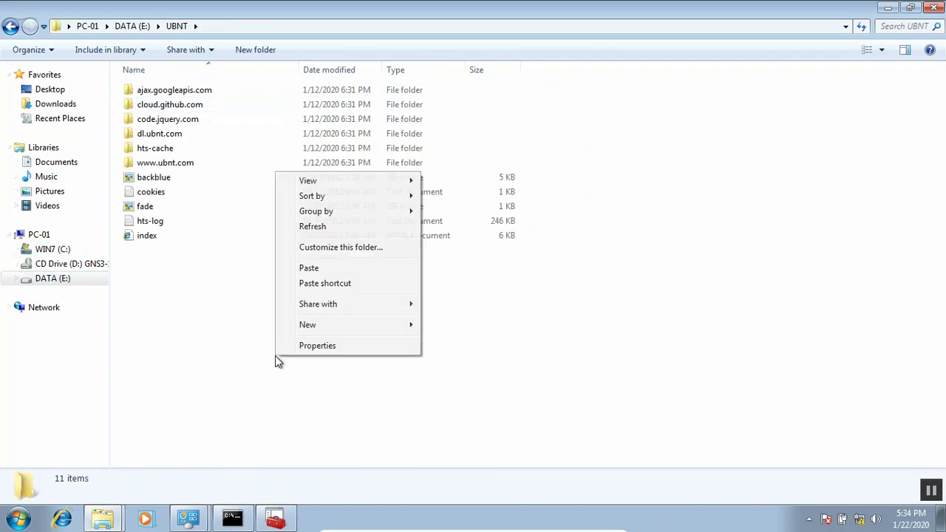
click(345, 270)
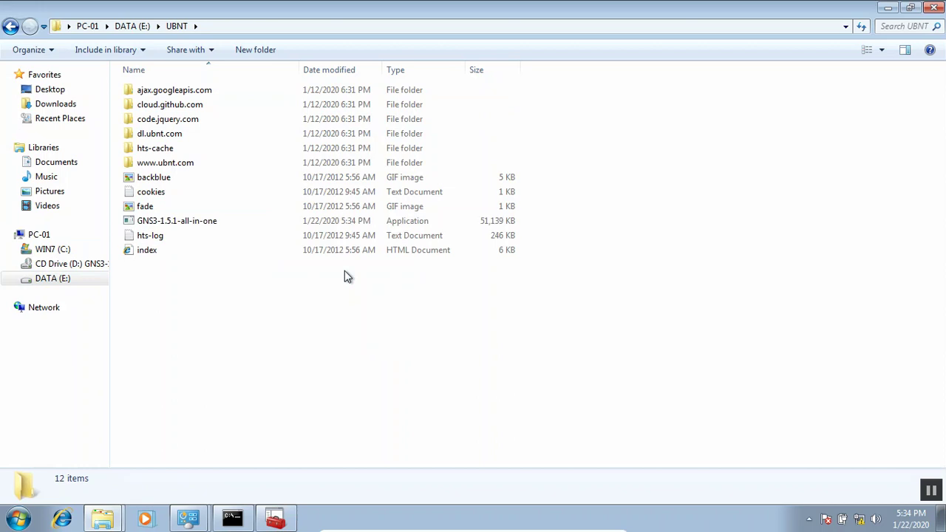
- View the properties of the GNS3 application in the UBNT folder and close them without changes
right_click(216, 229)
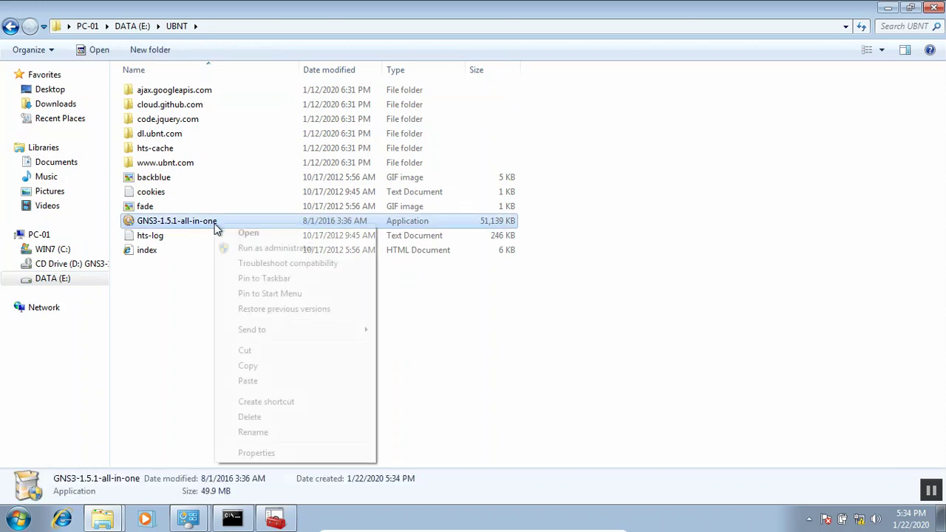
click(260, 452)
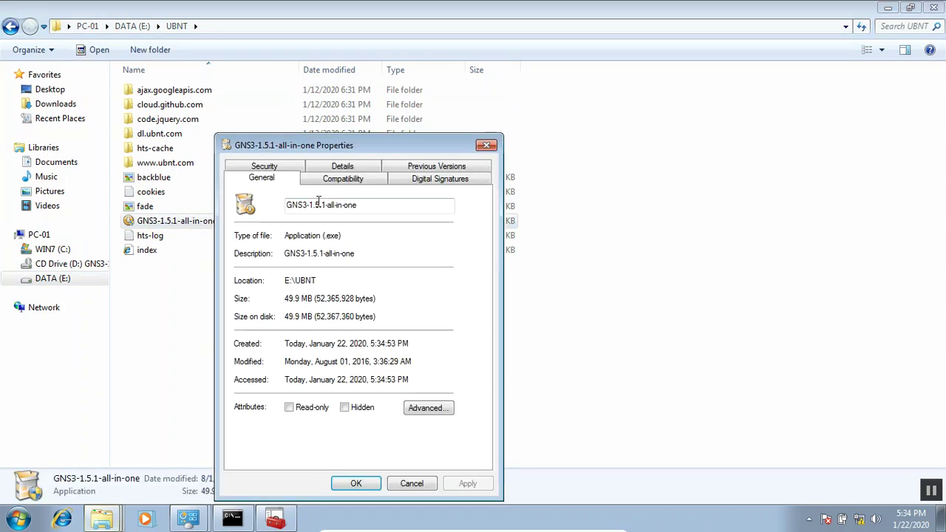
click(411, 483)
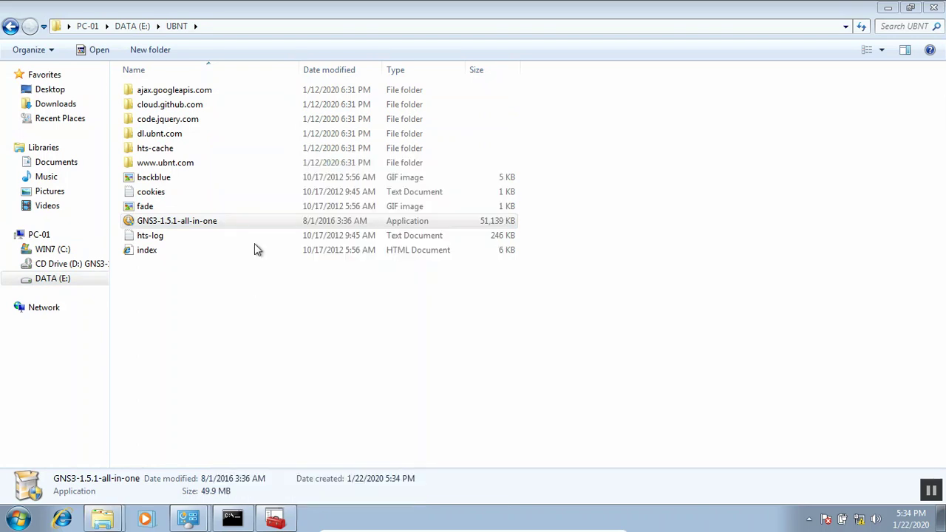
- Rename the GNS3-1.5.1-all-in-one application in the UBNT folder to GNS3
click(184, 235)
click(176, 221)
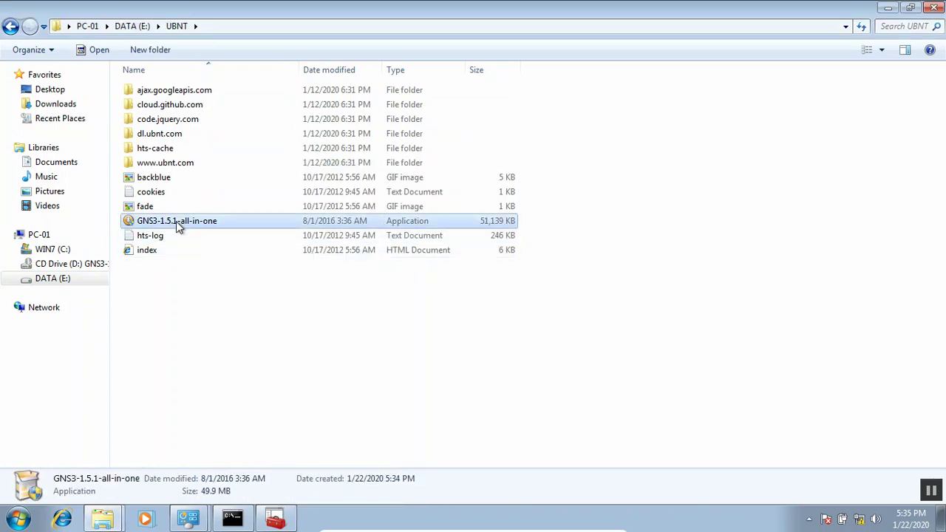
click(176, 221)
key(BackSpace)
key(BackSpace)
key(BackSpace)
key(BackSpace)
key(BackSpace)
key(BackSpace)
key(BackSpace)
key(BackSpace)
key(BackSpace)
key(BackSpace)
key(BackSpace)
key(BackSpace)
key(BackSpace)
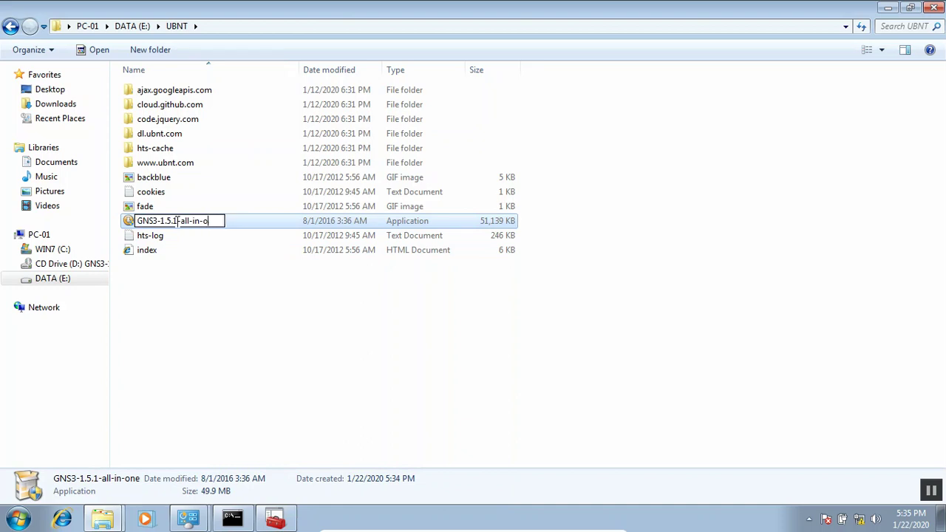
key(BackSpace)
key(BackSpace)
key(BackSpace)
key(BackSpace)
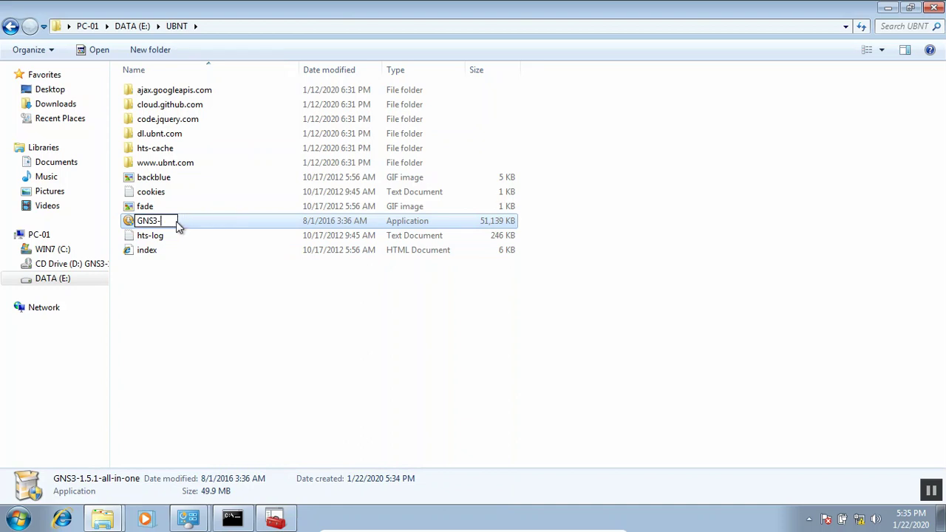
key(Return)
click(189, 276)
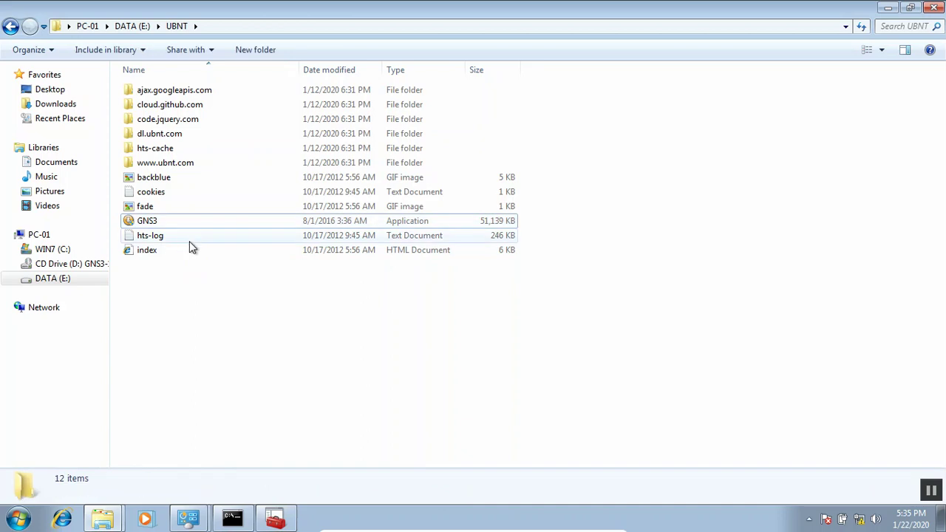
- Show the UBNT folder's full path, and point out the index and GNS3 files by selecting each
click(261, 26)
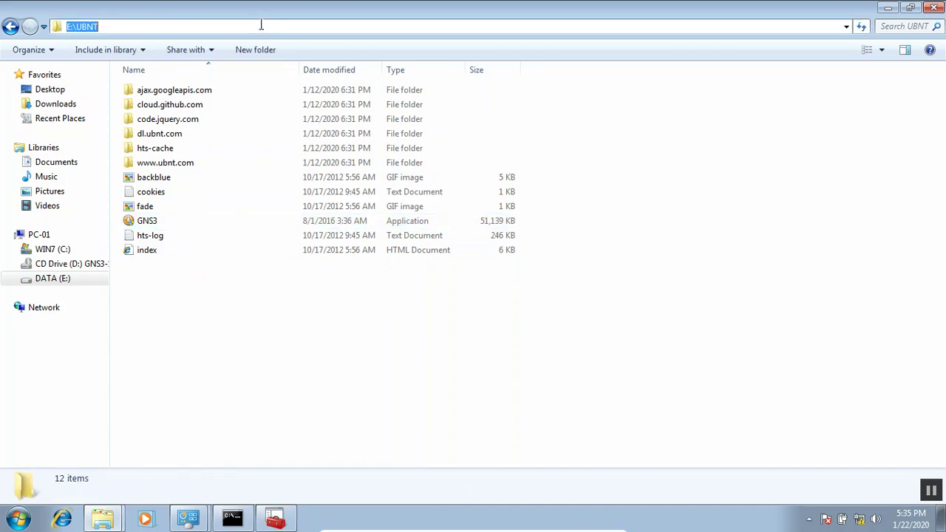
click(177, 311)
click(153, 254)
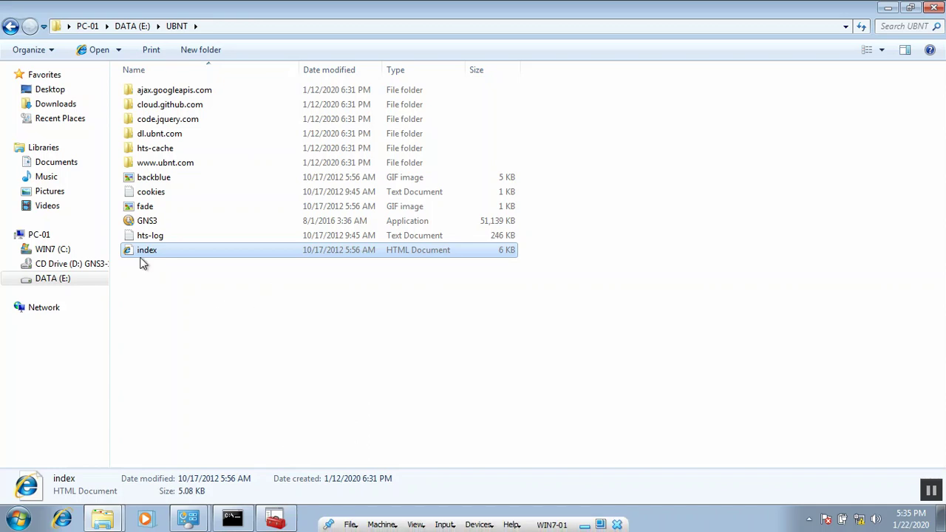
click(146, 223)
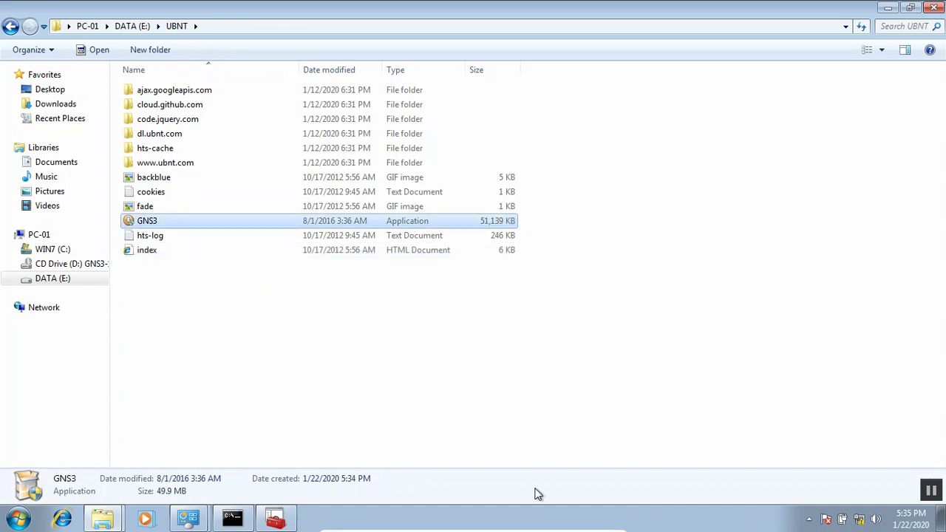
click(585, 525)
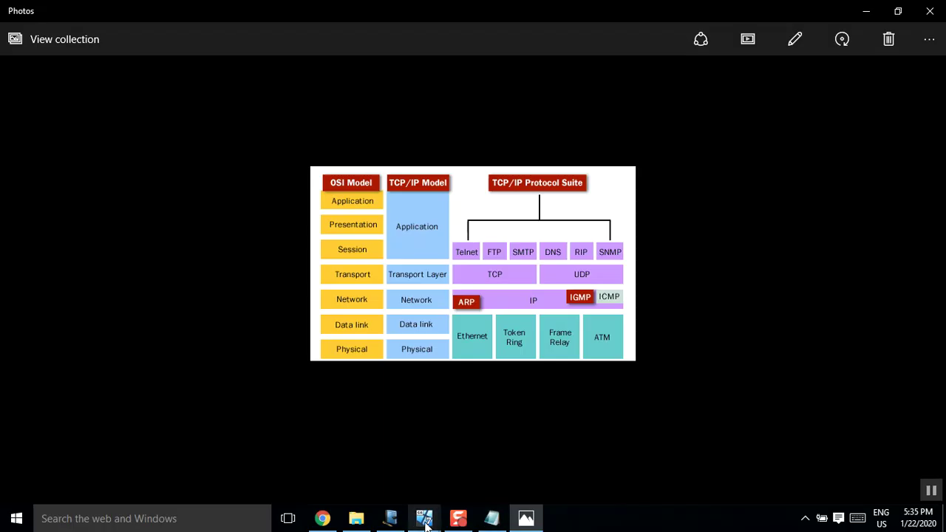
mouse_move(491, 517)
click(510, 465)
click(326, 259)
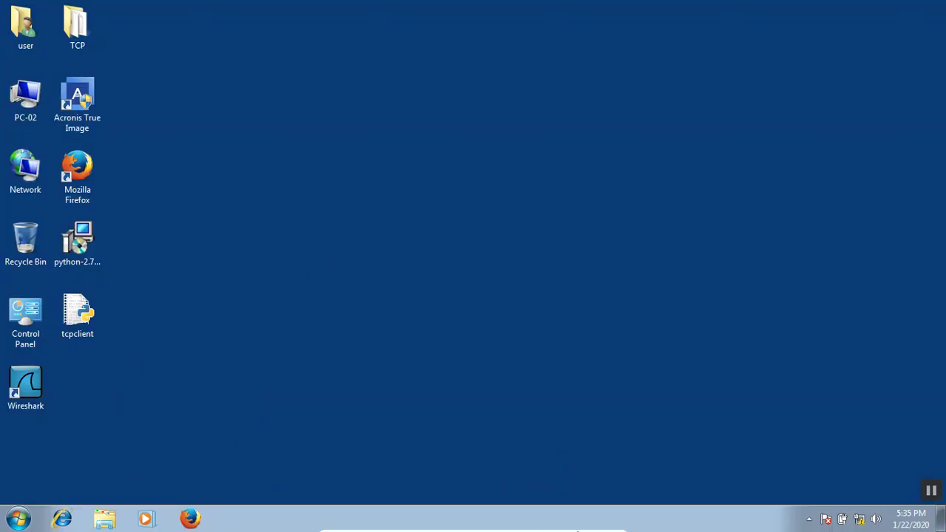
- Return to the WIN7-01 machine, view the GNS3 application's properties in the UBNT folder, and close them without changes
click(585, 525)
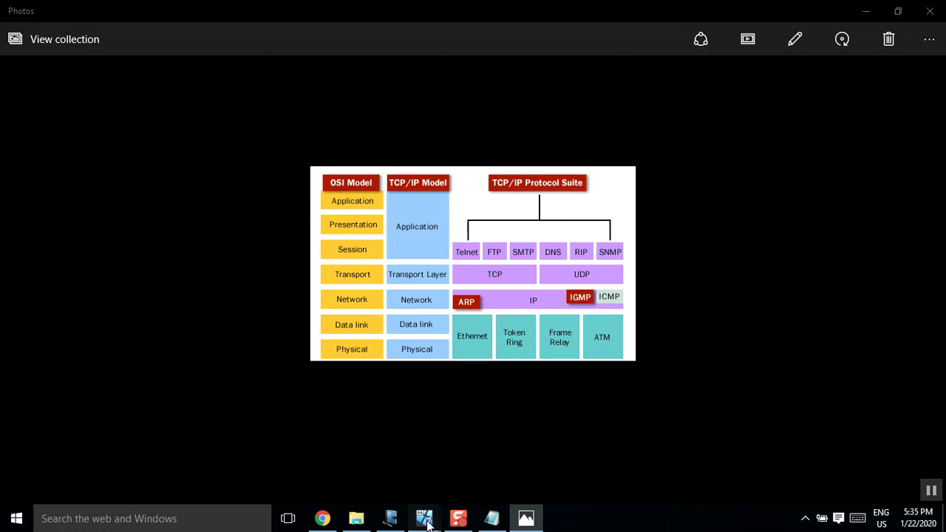
mouse_move(427, 523)
click(385, 430)
right_click(179, 223)
click(248, 452)
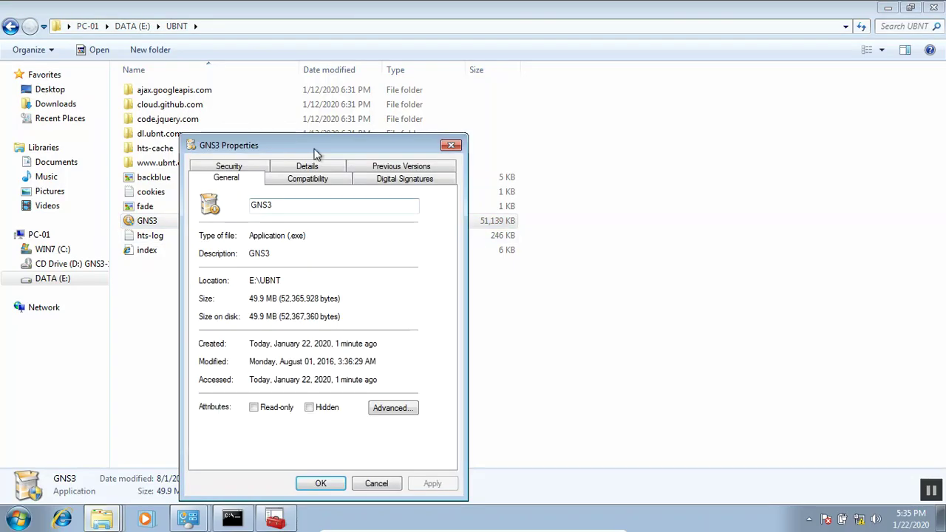
drag(315, 153, 388, 124)
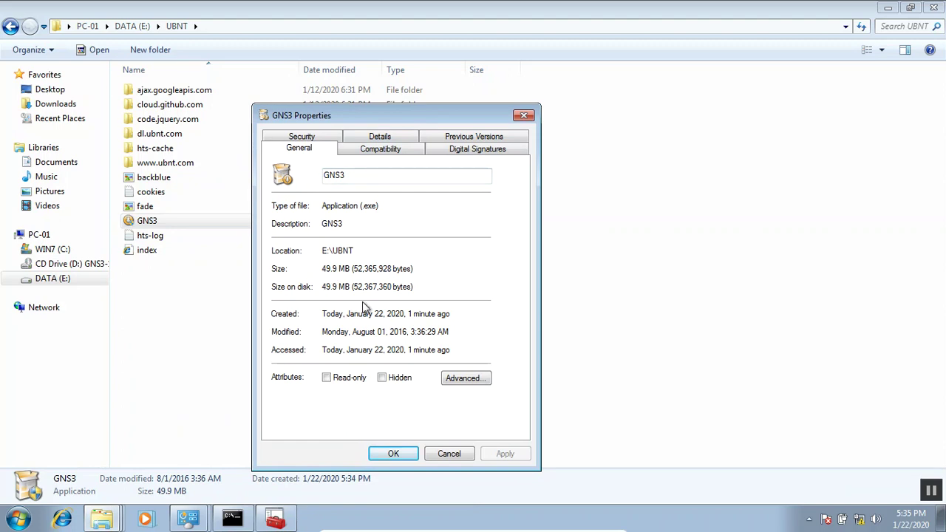
click(448, 452)
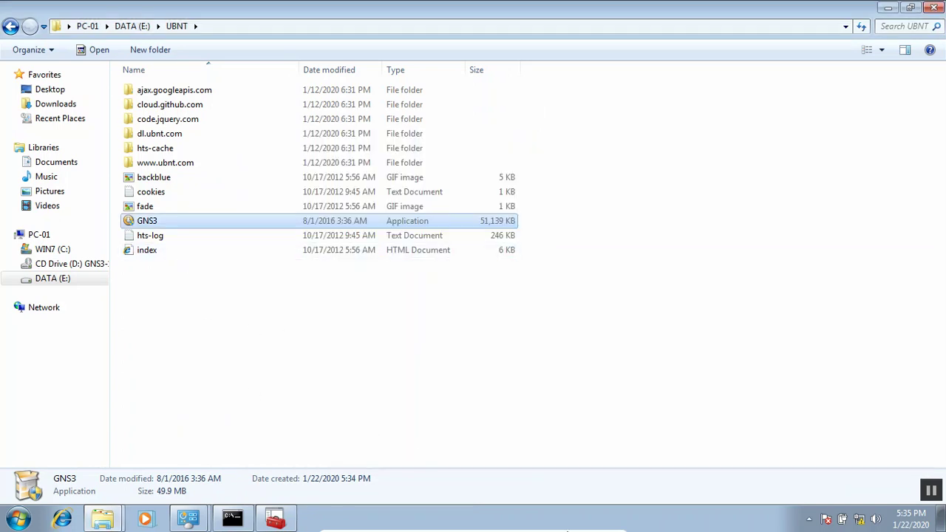
- Switch to the WIN7-02 machine, refresh its desktop, and open Firefox there
click(590, 527)
mouse_move(425, 521)
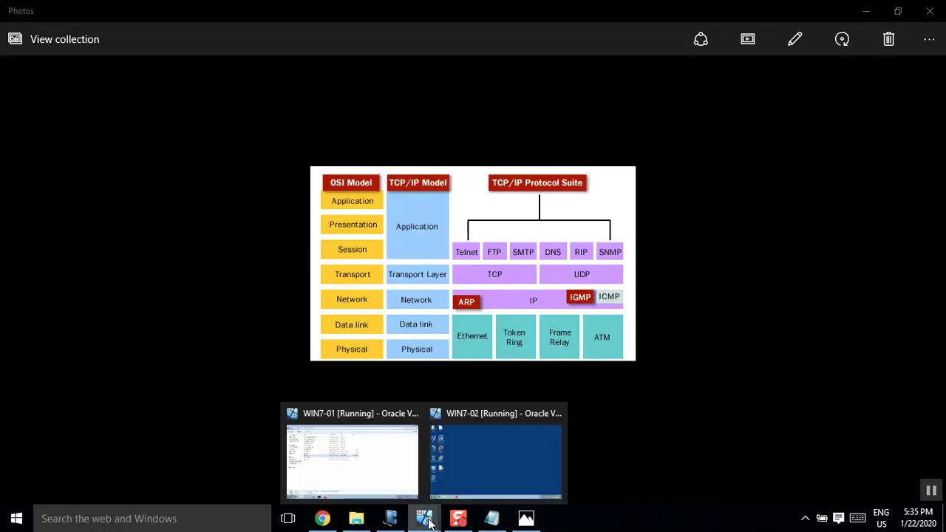
click(485, 489)
right_click(427, 230)
click(465, 270)
click(190, 518)
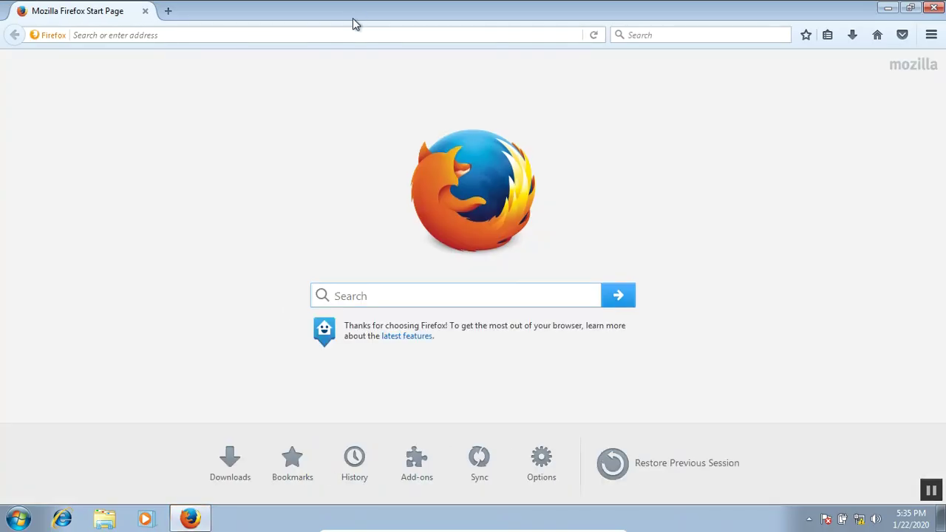
click(358, 33)
text(http)
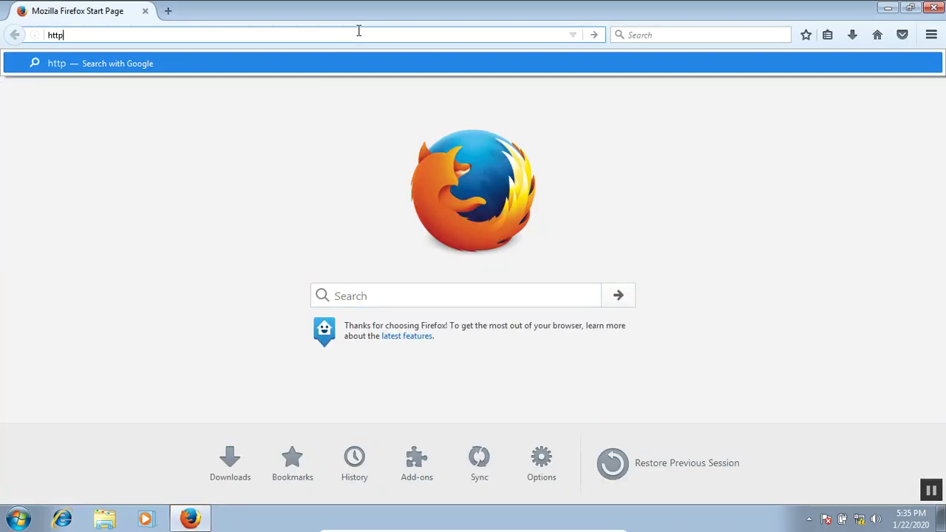
text(://1.0.0.1)
key(Escape)
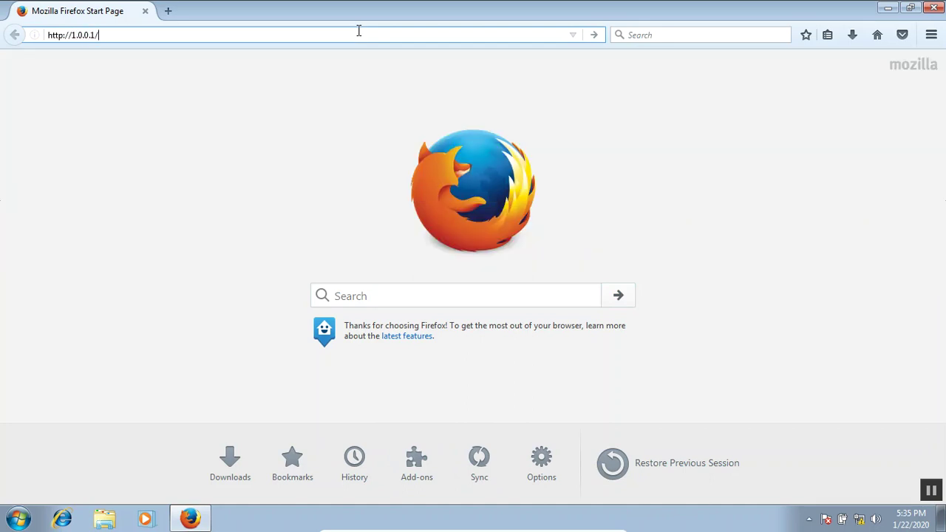
key(BackSpace)
text(/inc)
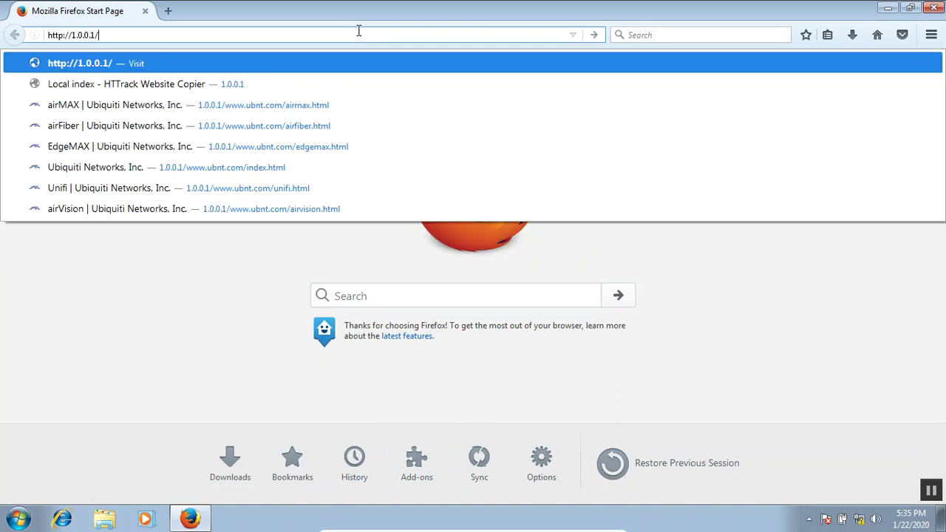
key(BackSpace)
text(dex.html)
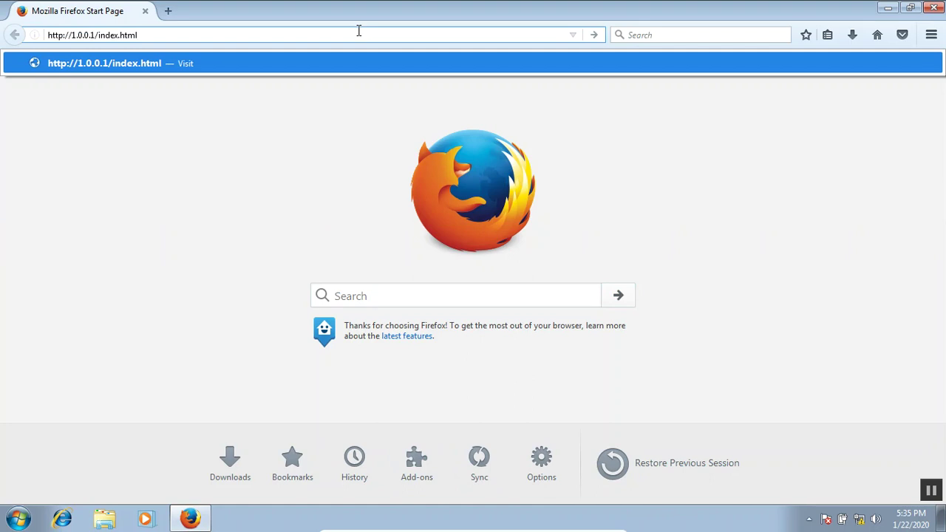
key(BackSpace)
key(BackSpace)
key(BackSpace)
key(BackSpace)
key(BackSpace)
key(BackSpace)
key(BackSpace)
key(BackSpace)
key(BackSpace)
key(BackSpace)
text(GNS3.exe)
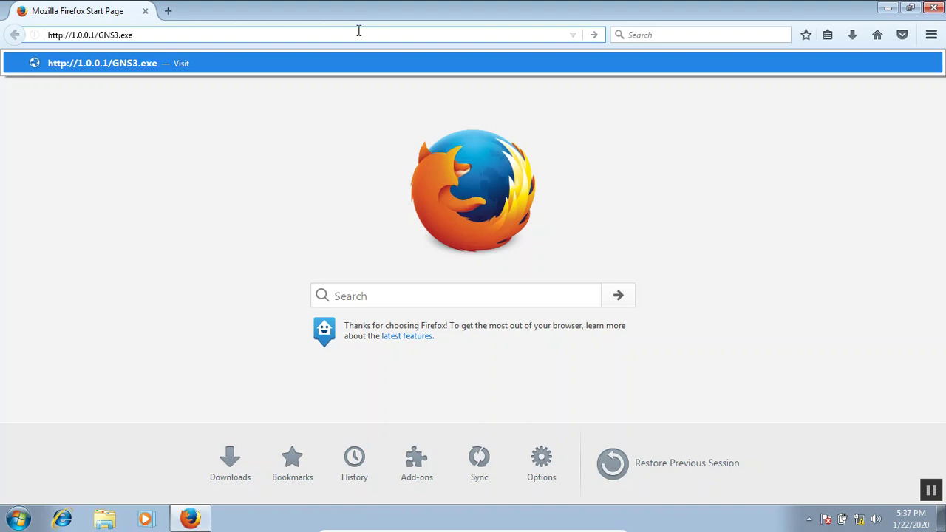
key(Return)
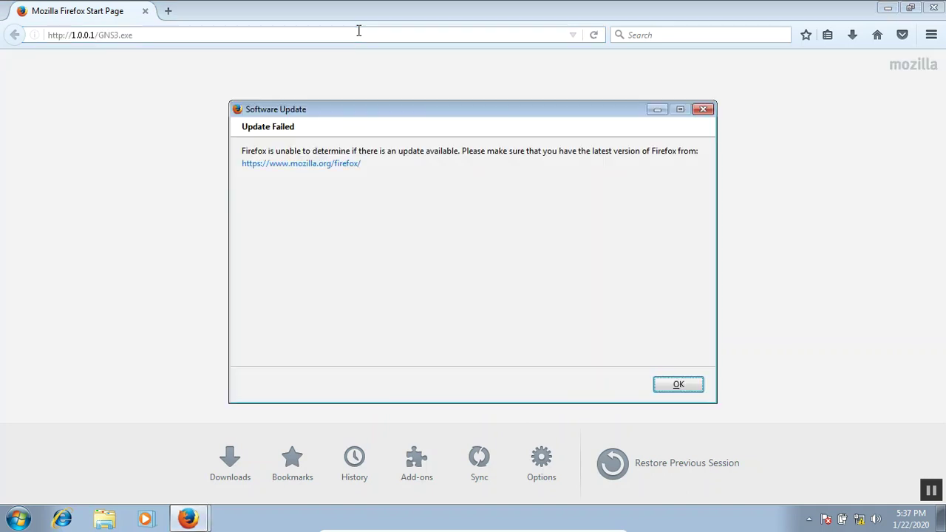
click(702, 110)
click(250, 37)
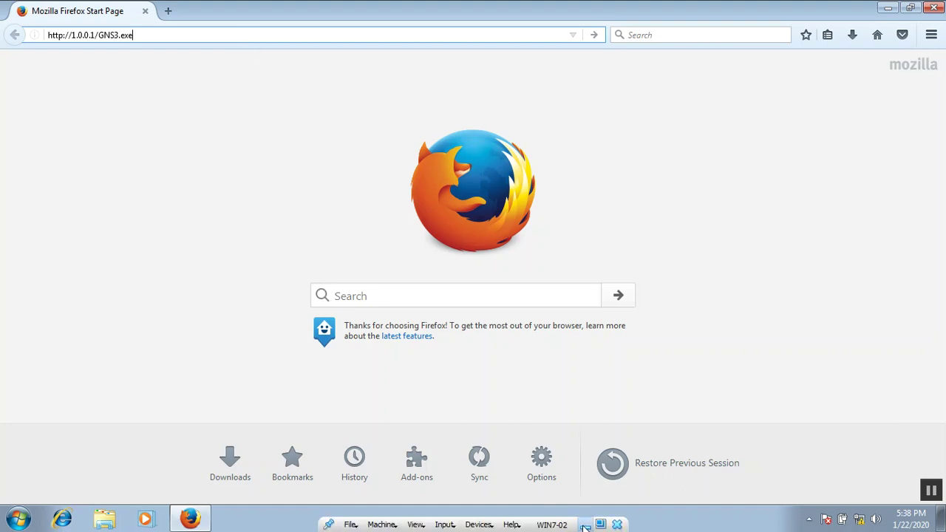
- Minimize the WIN7-02 machine, Photos, Chrome and Notepad on the host, and bring up the LA OSI 7 Layer folder in File Explorer
click(584, 527)
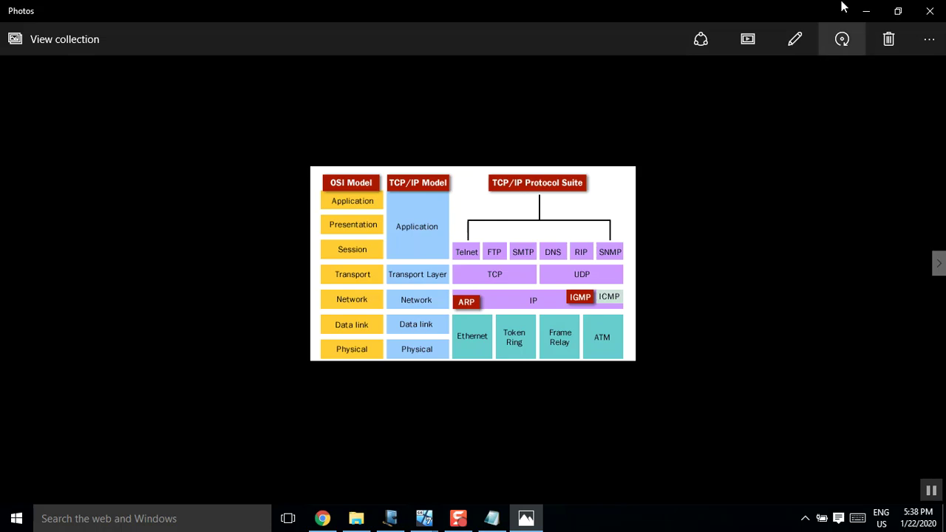
click(866, 11)
click(866, 11)
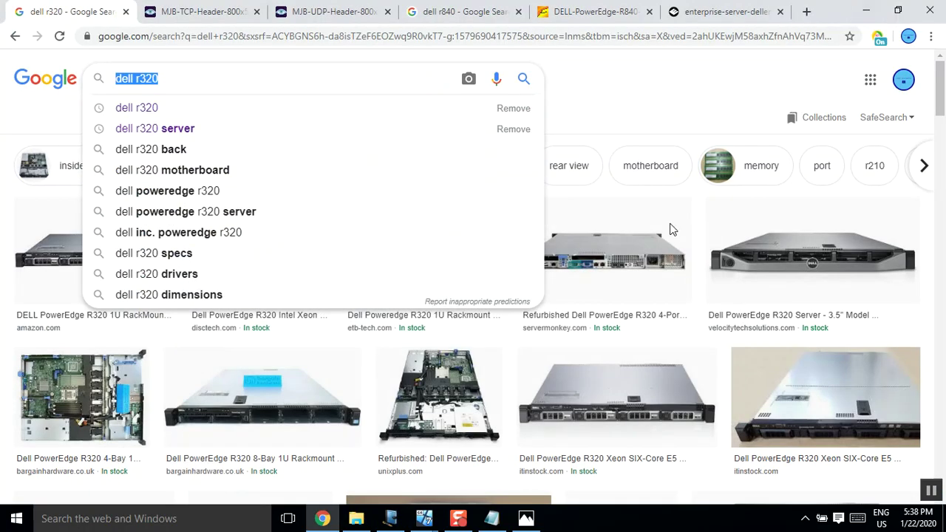
click(866, 9)
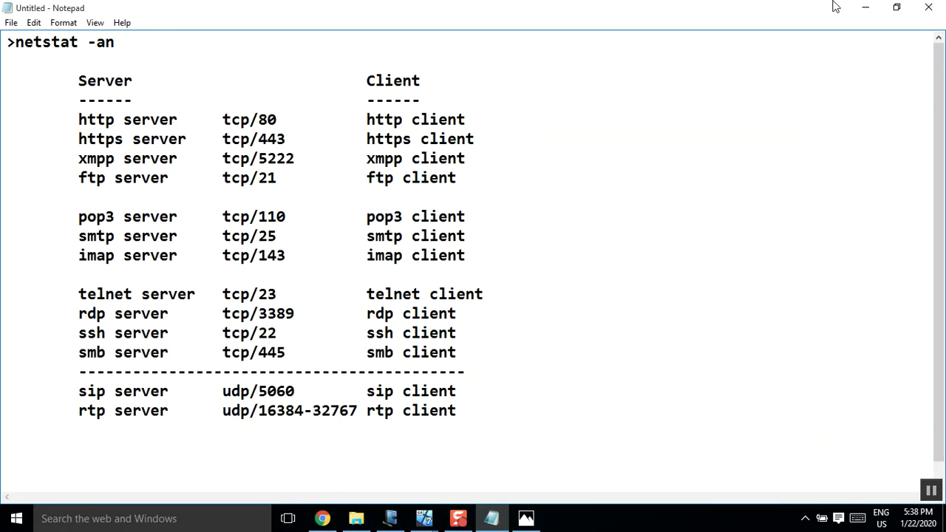
click(865, 8)
click(865, 7)
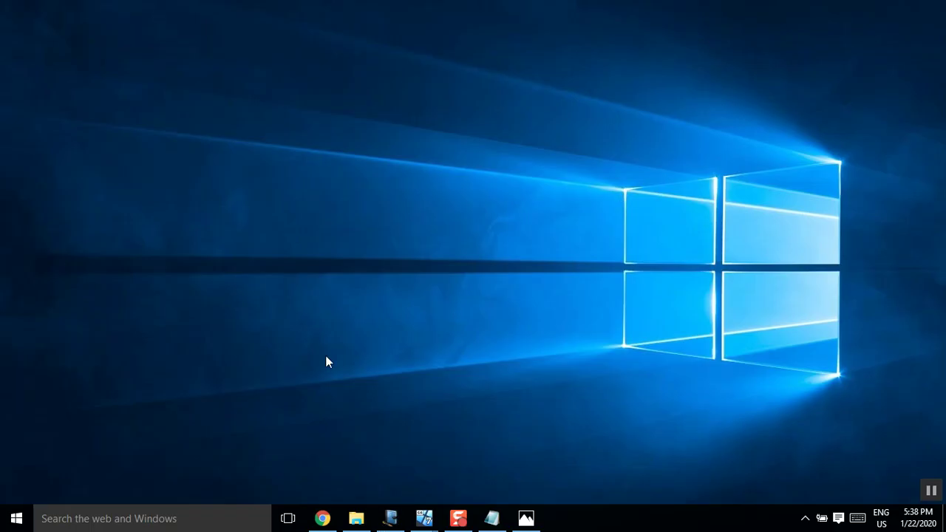
click(350, 520)
click(309, 100)
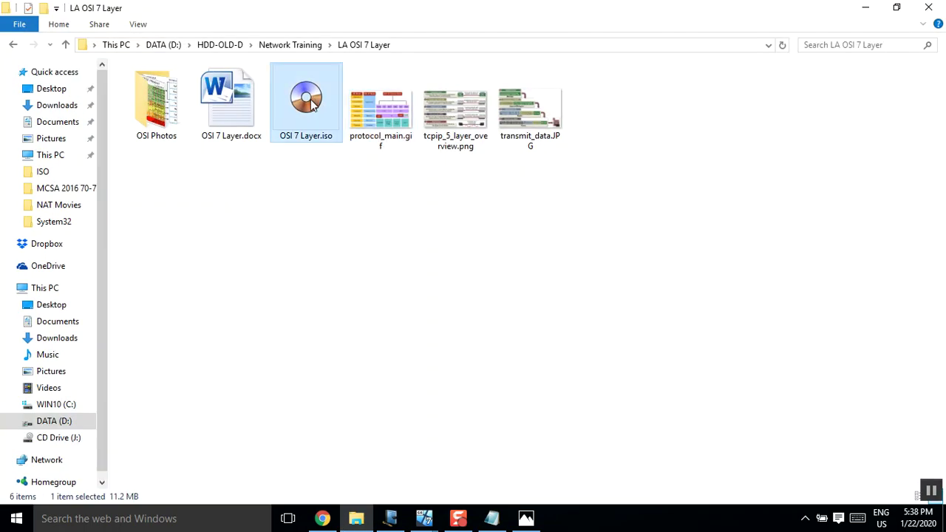
right_click(311, 104)
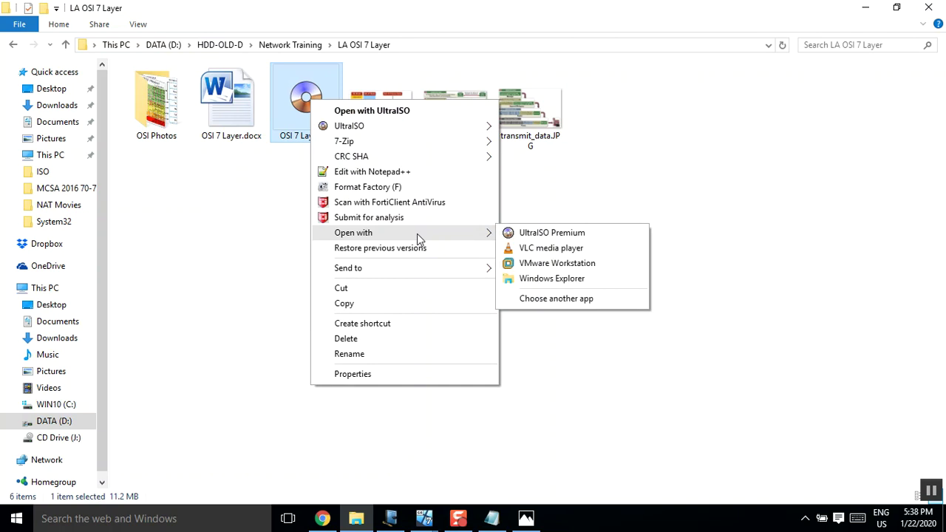
click(201, 318)
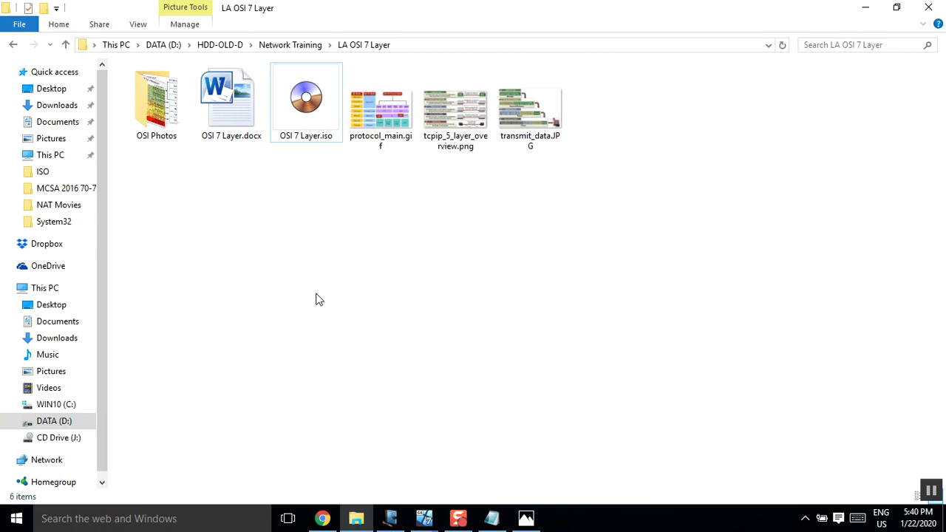
- Start adding OSI 7 Layer.iso to a 7-Zip archive and review the available archive formats, keeping 7z
right_click(302, 111)
mouse_move(380, 155)
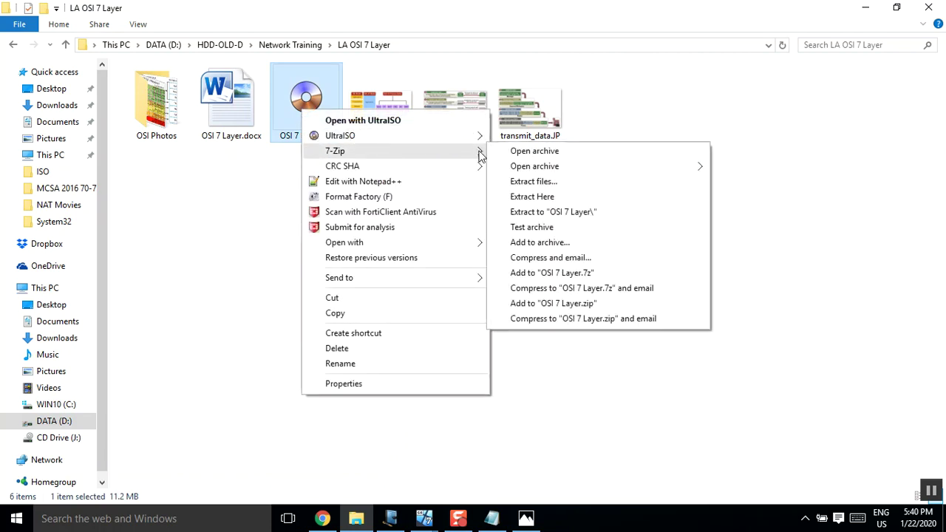
click(567, 247)
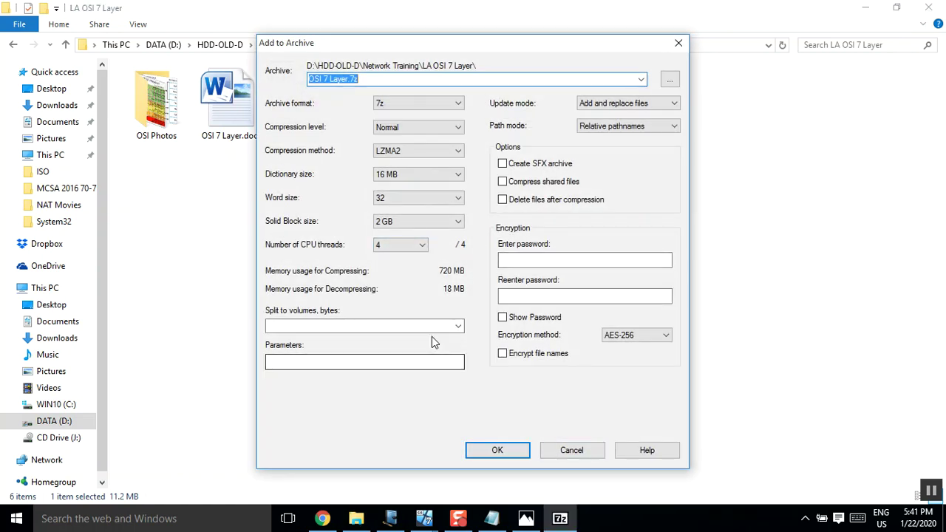
click(394, 327)
click(387, 313)
click(418, 103)
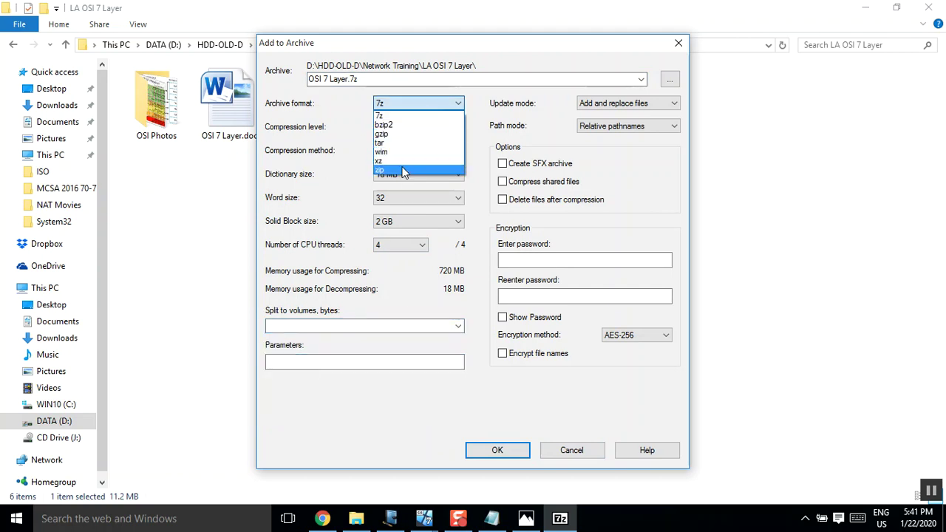
click(396, 115)
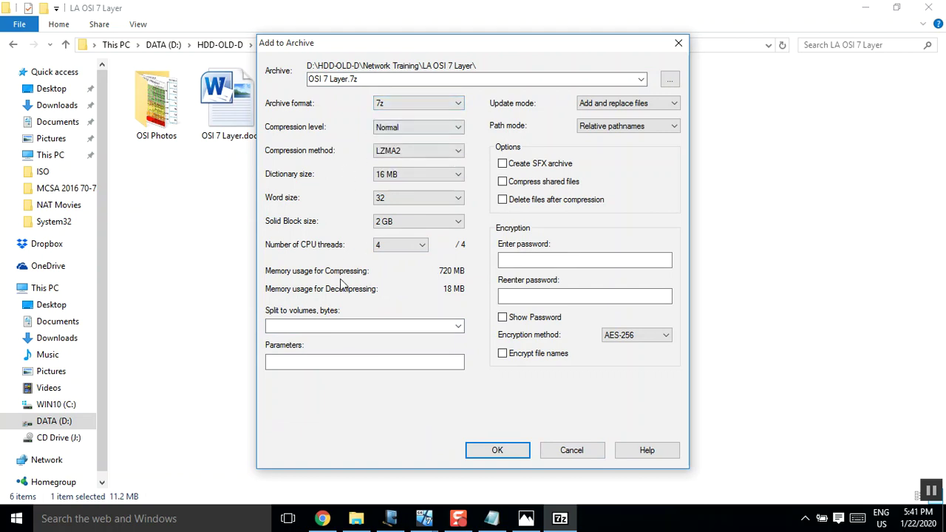
click(358, 325)
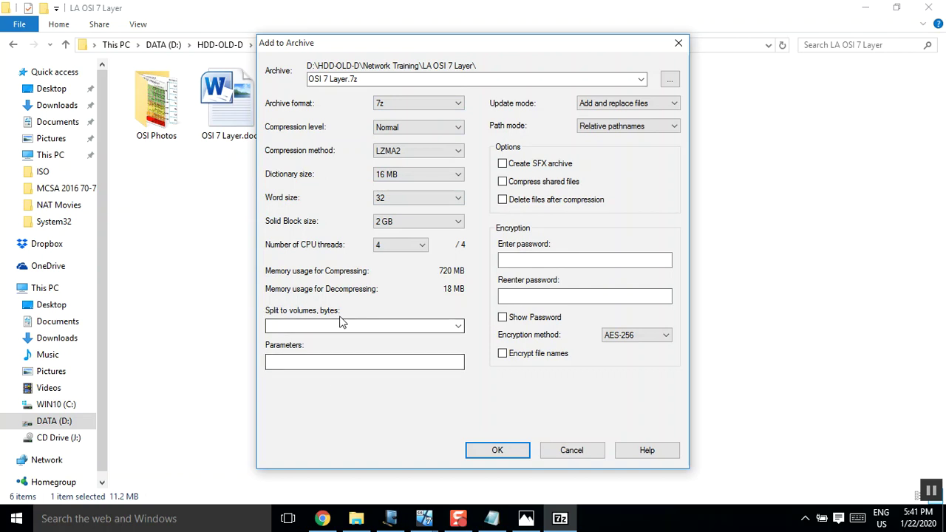
- Try the 100M and 10M split volume sizes for the archive, and cancel without creating it
click(458, 326)
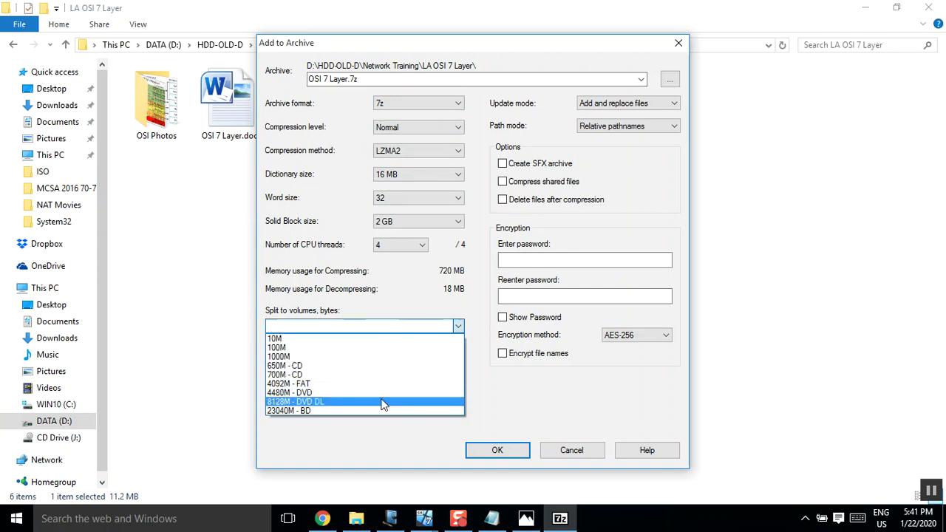
click(369, 349)
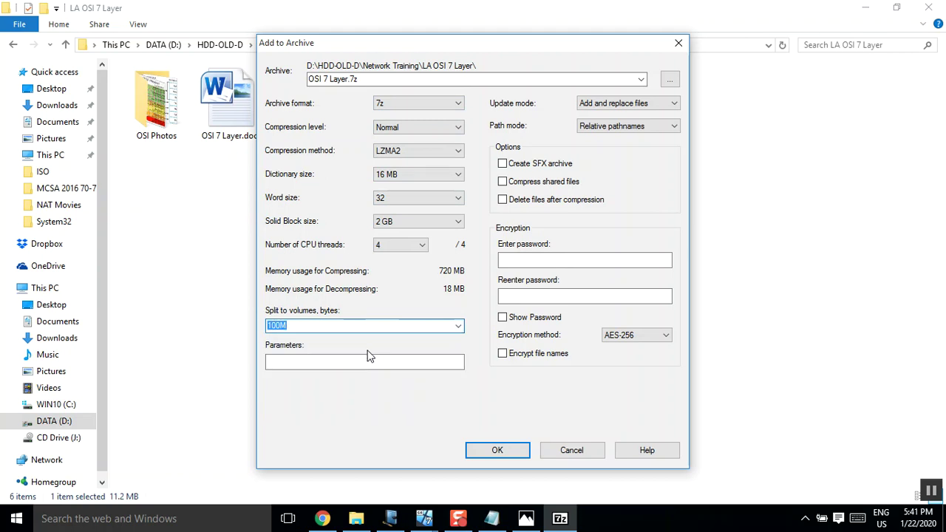
click(458, 327)
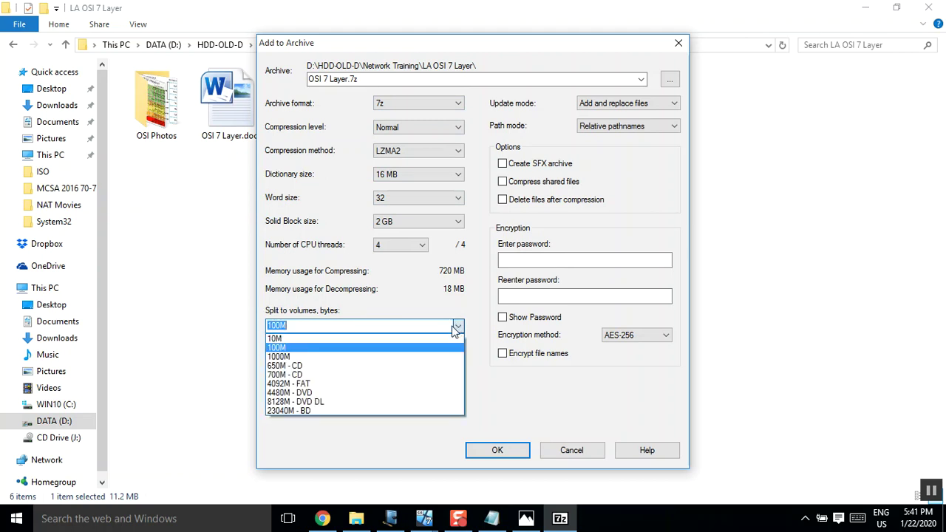
click(415, 339)
drag(500, 41, 607, 46)
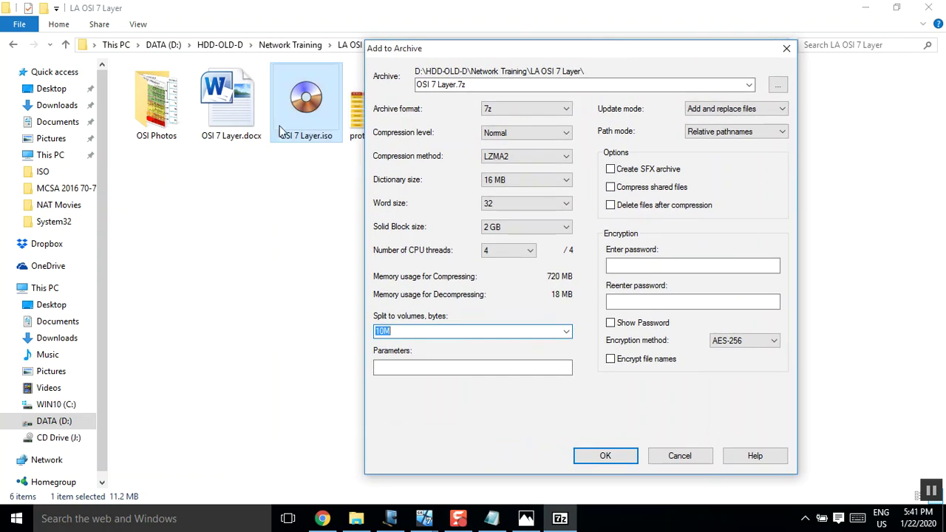
click(677, 455)
- View the size and other general properties of OSI 7 Layer.iso, and close them without changes
right_click(316, 102)
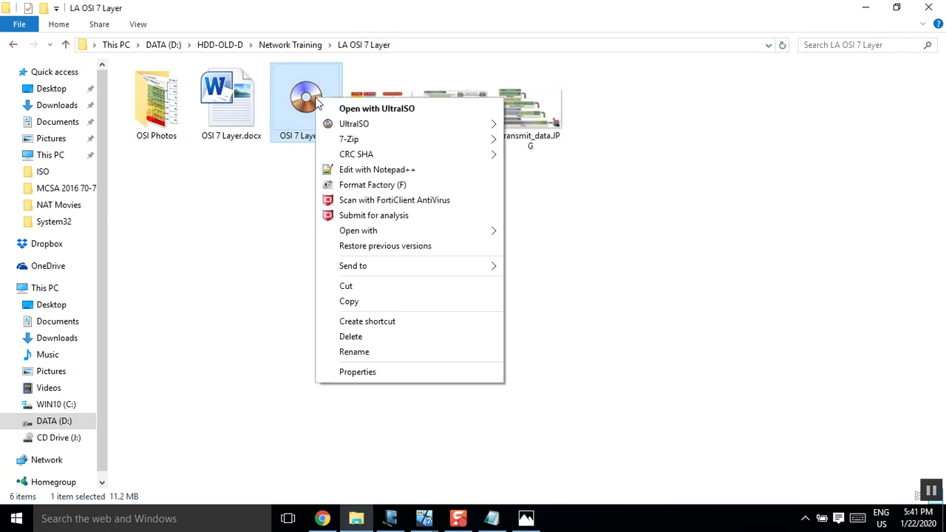
click(371, 373)
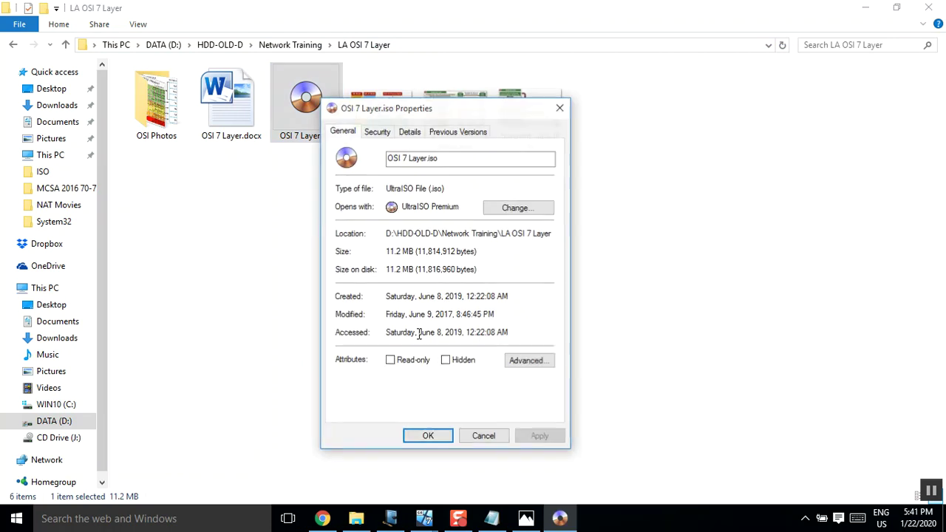
click(484, 438)
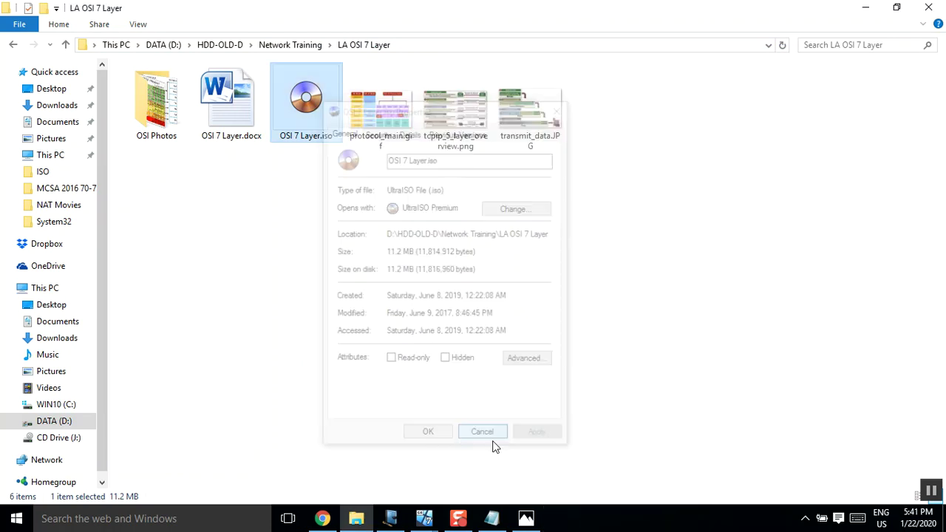
- Go up to the Network Training folder and compress Collision Movie.mp4 into Collision Movie.7z with 7-Zip
click(288, 47)
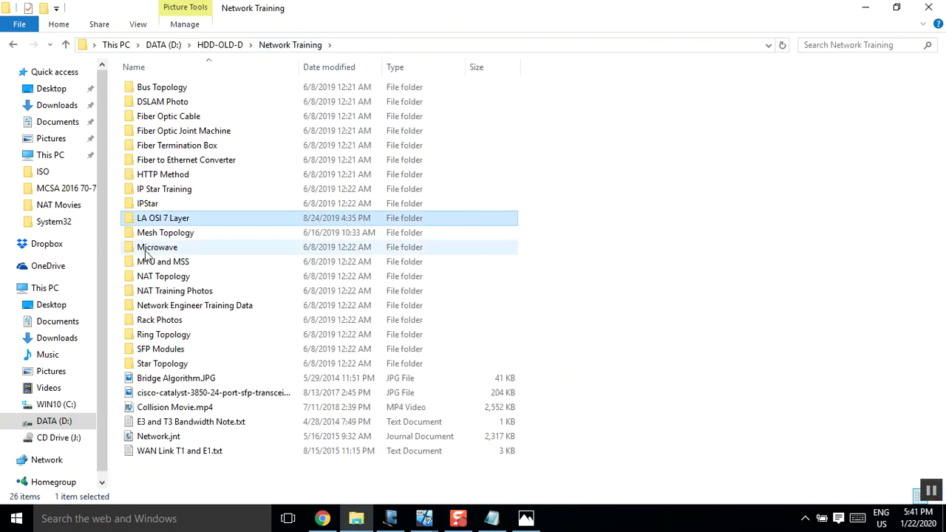
right_click(169, 412)
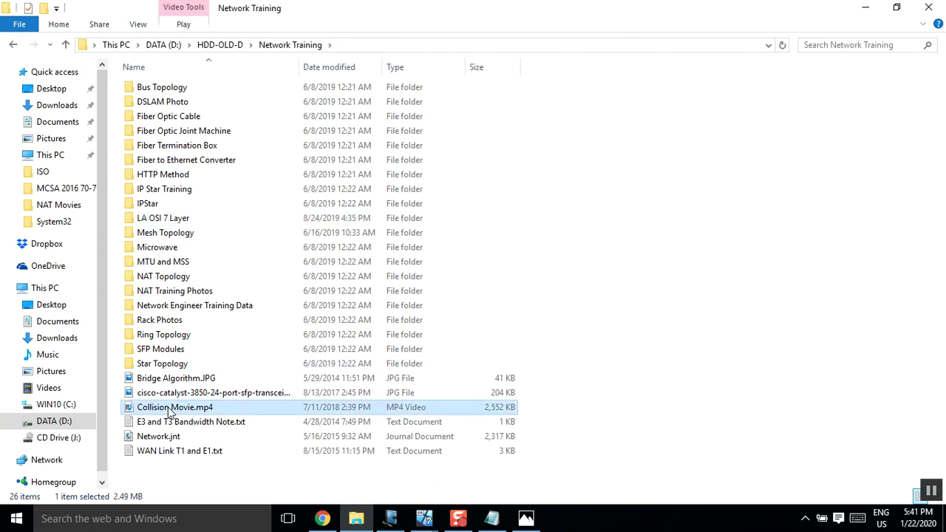
mouse_move(296, 157)
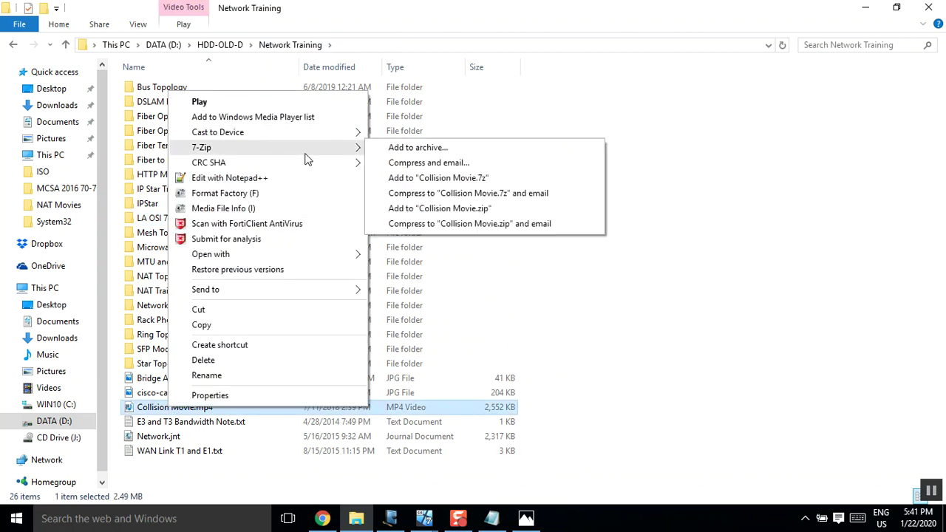
click(449, 181)
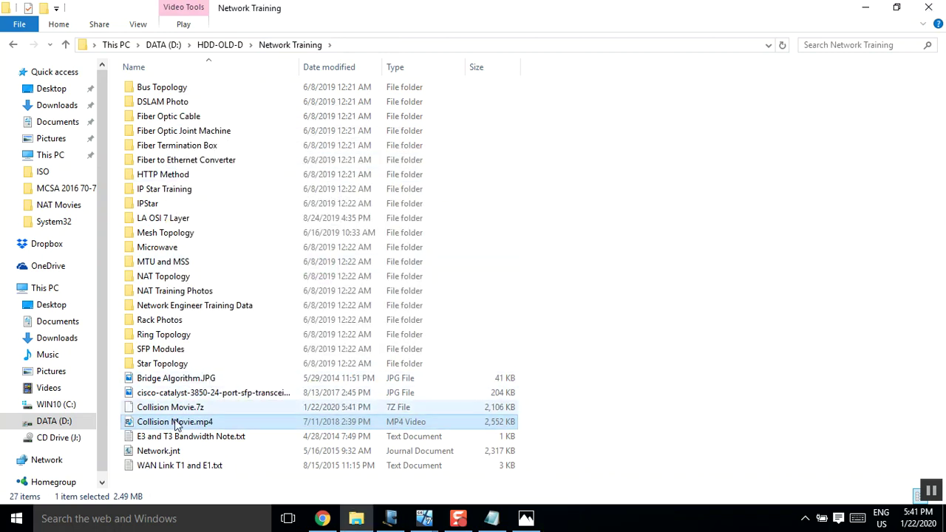
- Permanently delete the Collision Movie.7z archive from the Network Training folder
click(180, 410)
key(shift+Delete)
key(Return)
- View the size and general properties of Collision Movie.mp4, and close them without changes
right_click(185, 411)
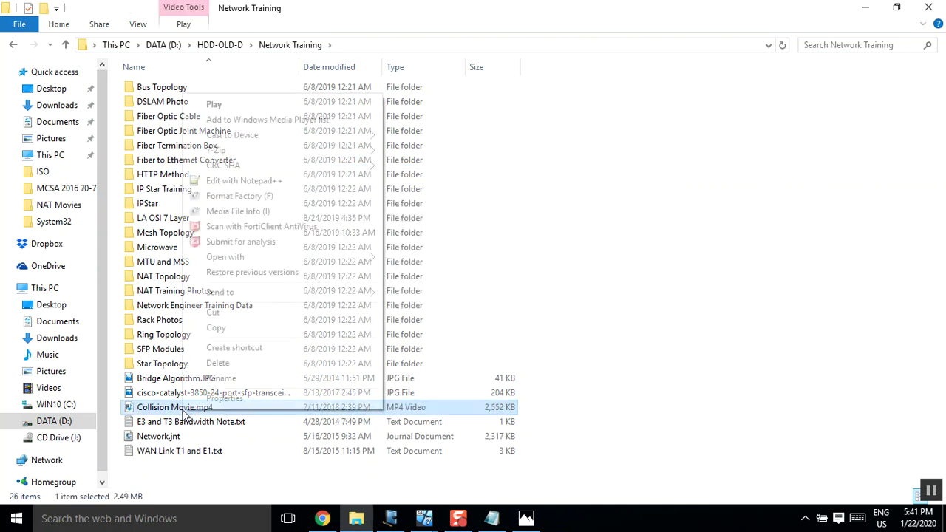
click(224, 398)
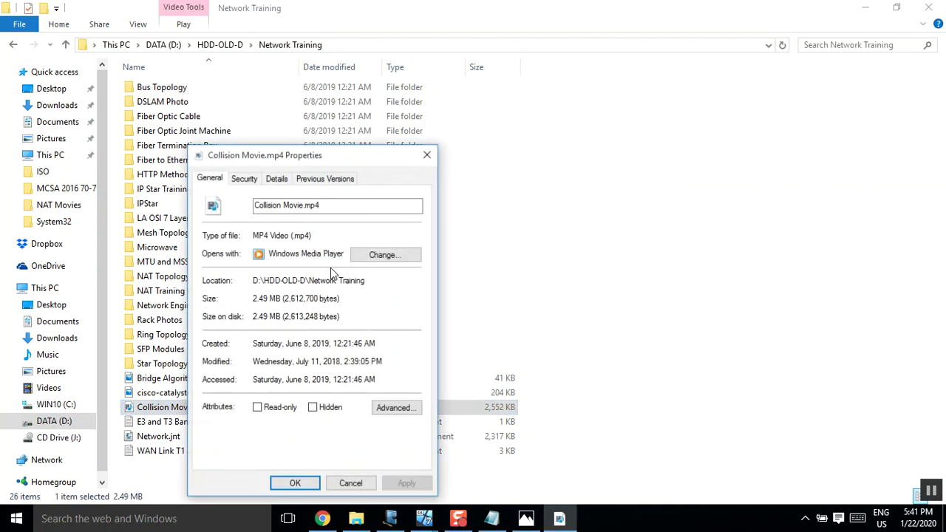
click(345, 483)
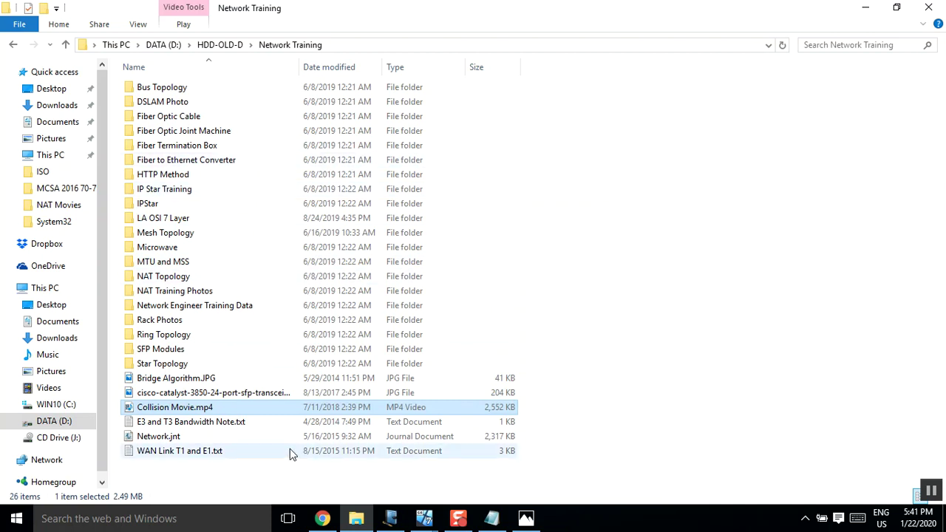
mouse_move(425, 518)
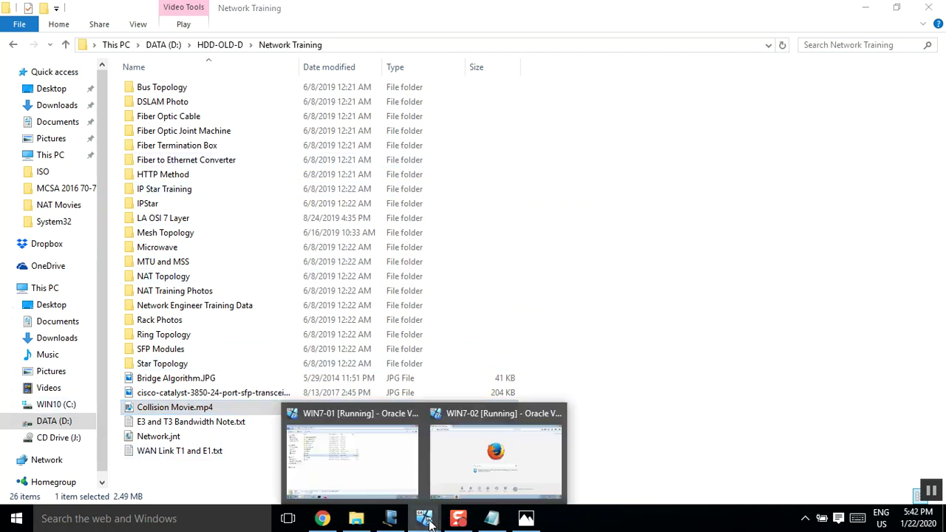
click(481, 481)
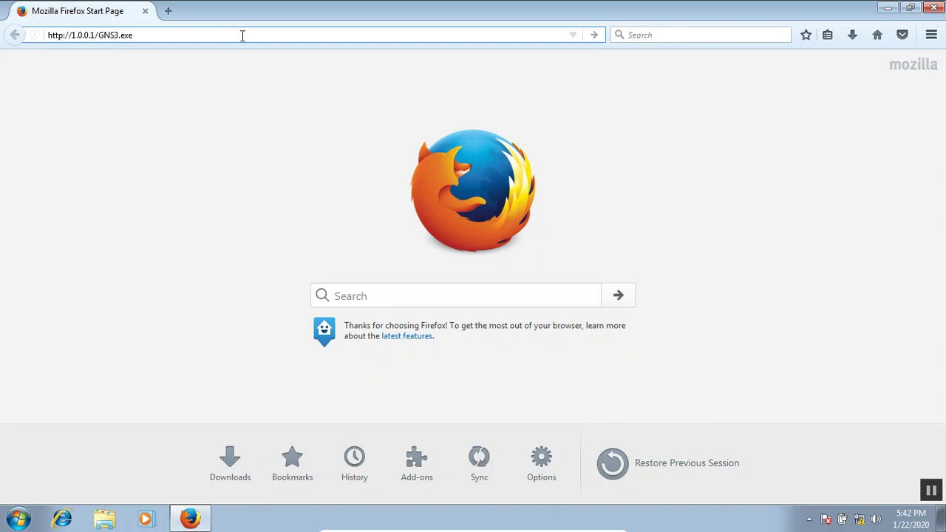
key(Return)
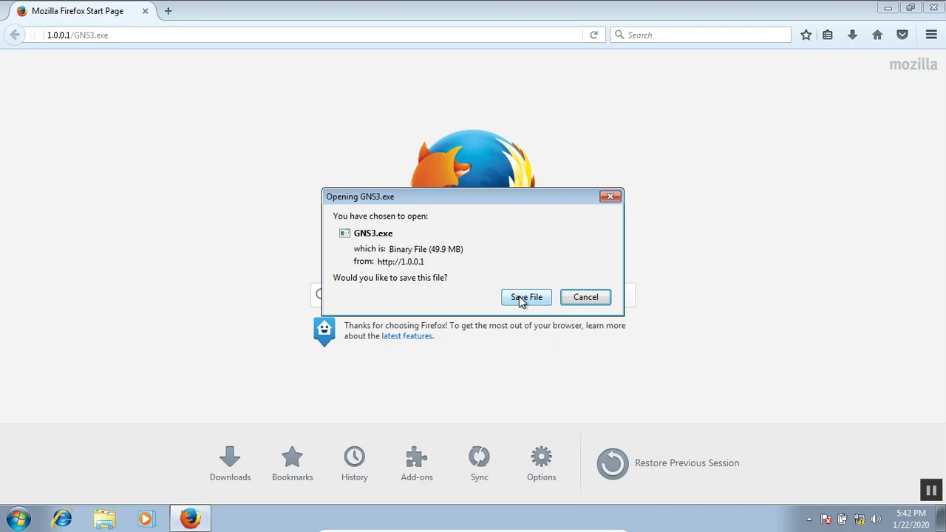
click(518, 297)
- Show the downloaded GNS3.exe in the Downloads folder of PC-02, maximize the folder window, and close it after a second look
click(852, 35)
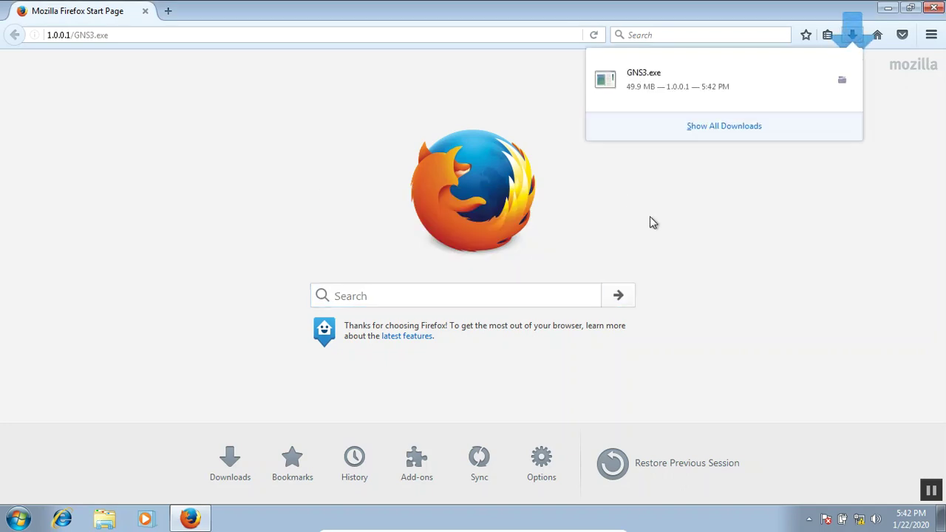
click(843, 83)
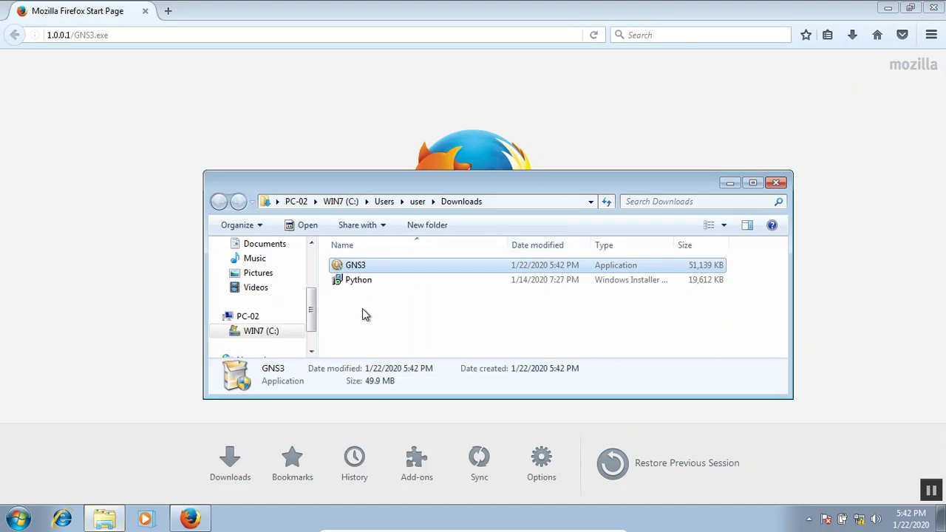
double_click(493, 185)
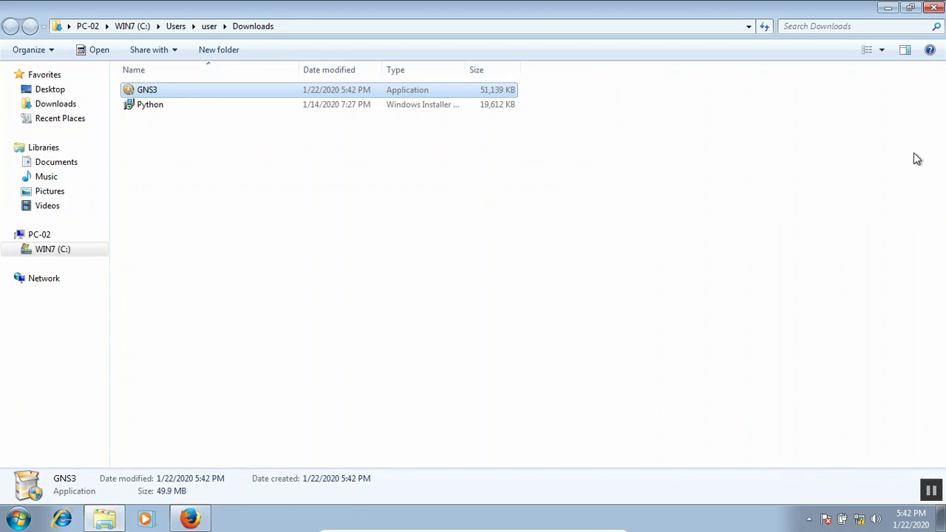
click(936, 8)
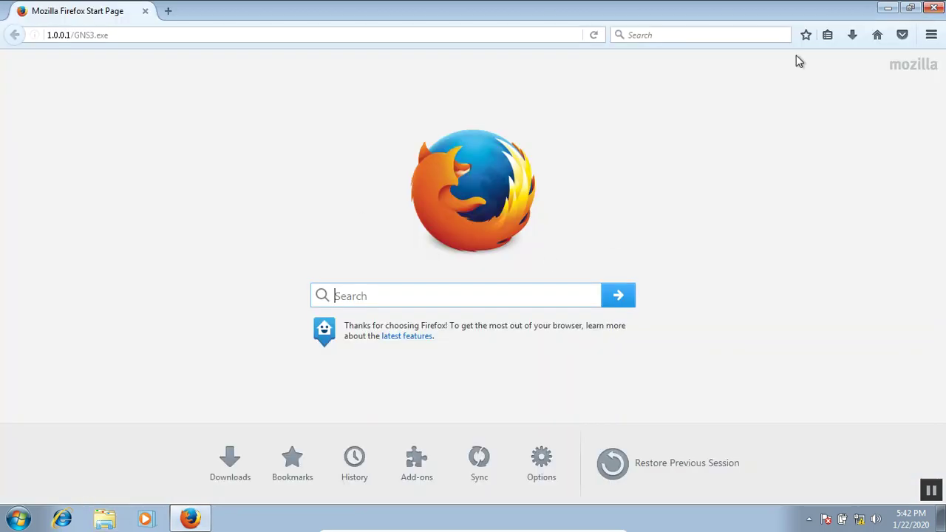
click(852, 35)
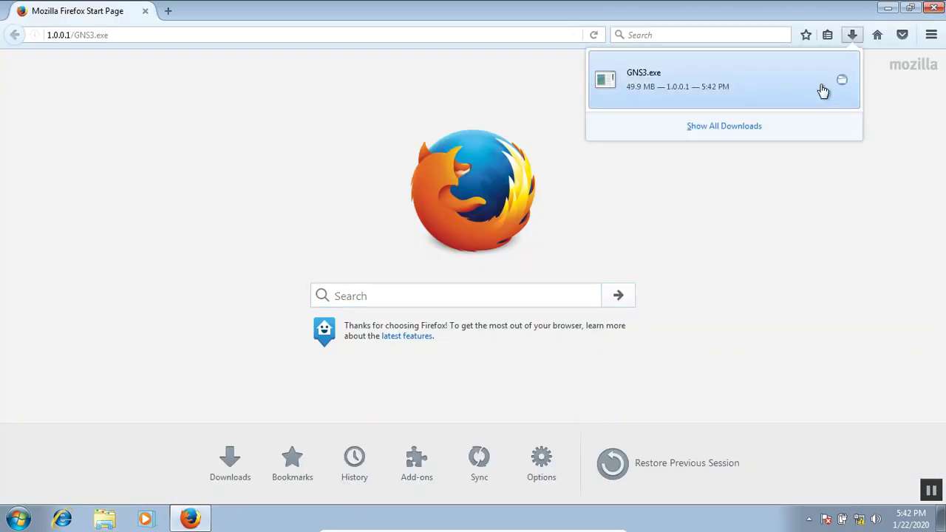
click(842, 83)
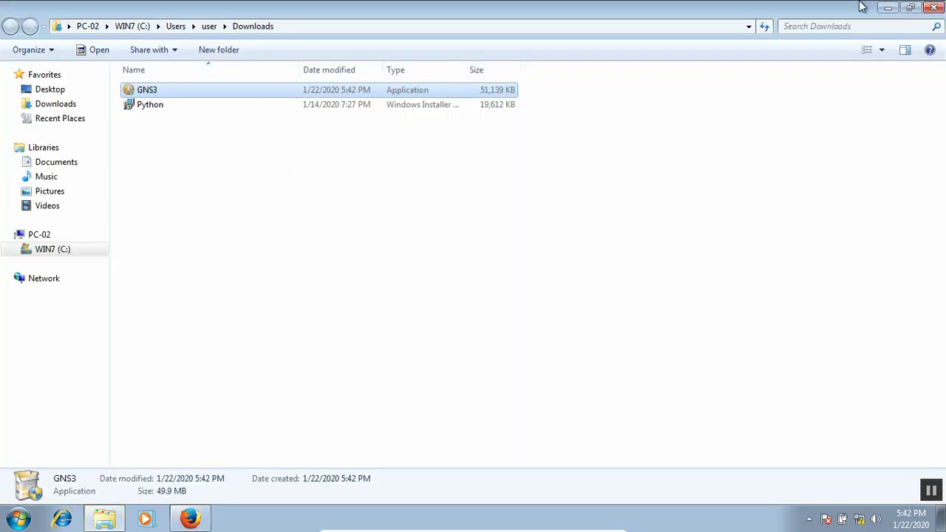
click(935, 9)
- Close Firefox on WIN7-02, minimize that machine, and close the Network Training folder on the host
click(933, 8)
right_click(485, 272)
click(523, 309)
click(189, 520)
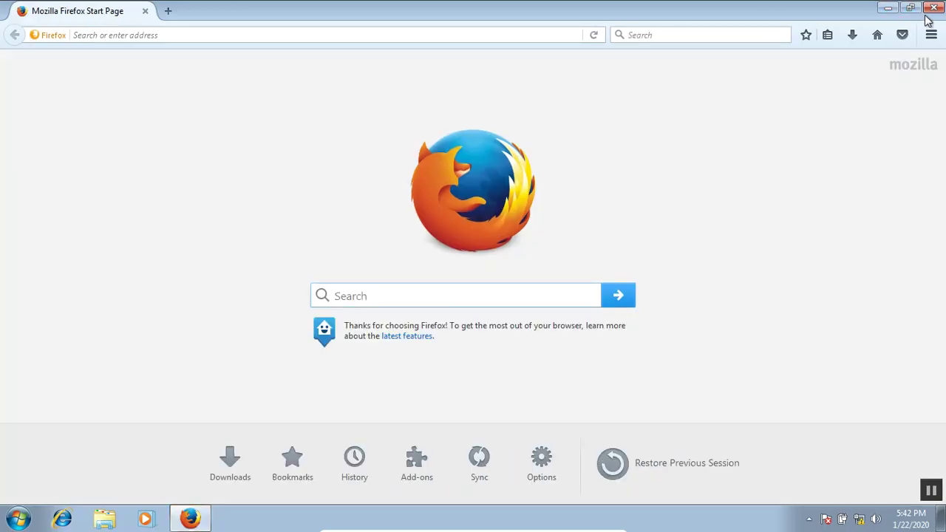
click(934, 9)
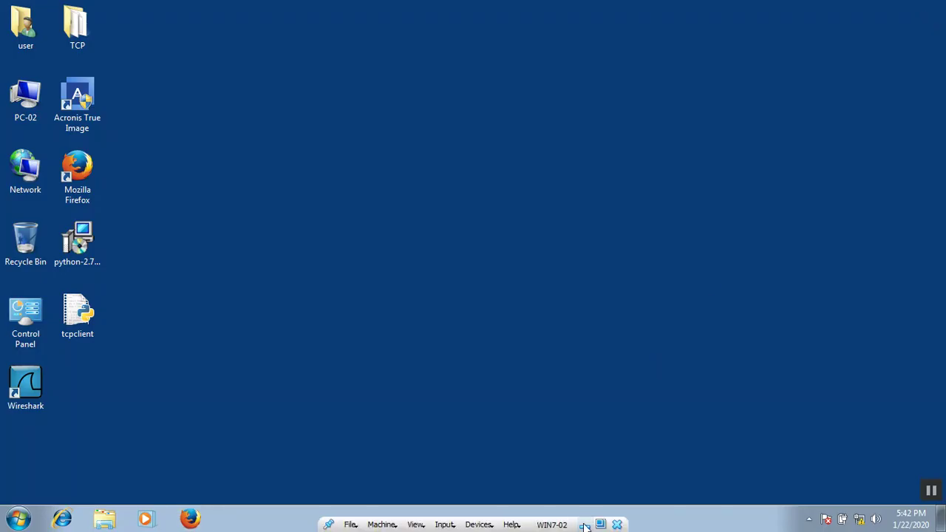
click(585, 525)
click(928, 7)
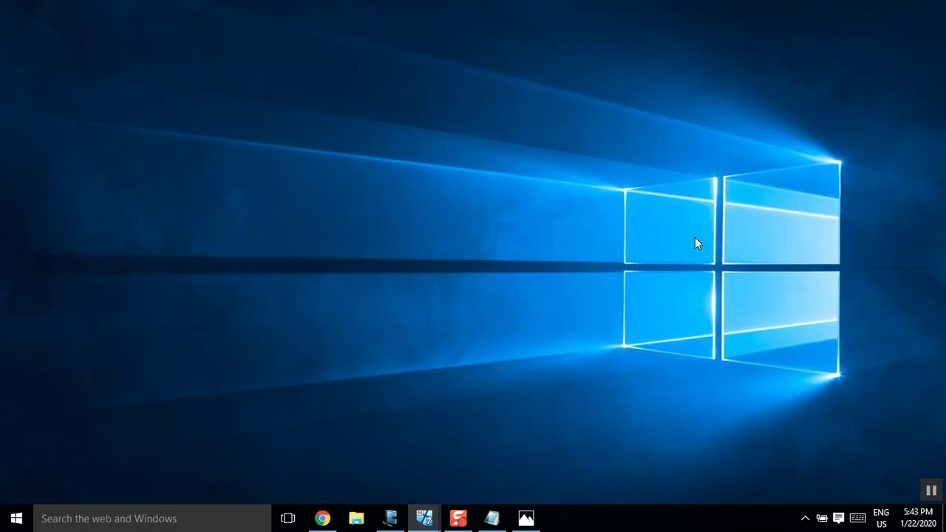
- Switch to Chrome on the host and examine the UDP header diagram and the TCP header diagram
click(322, 518)
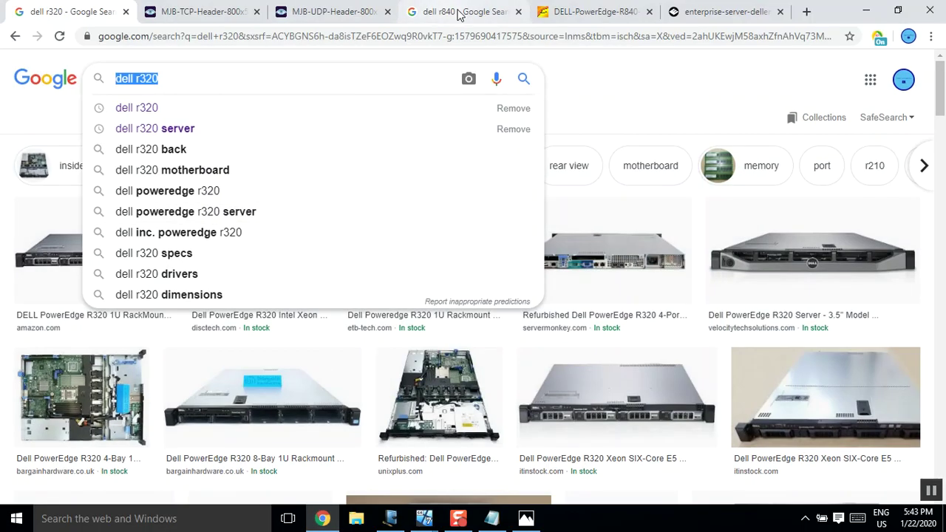
click(336, 12)
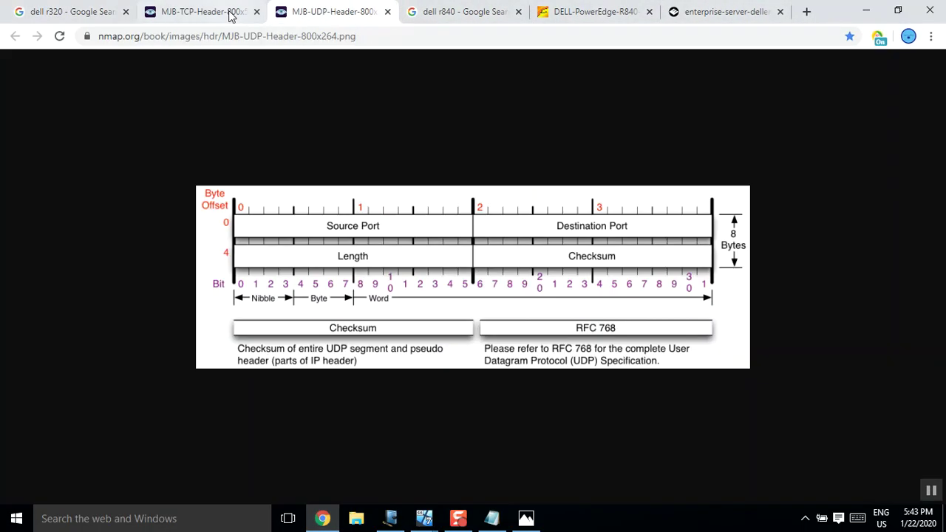
click(231, 15)
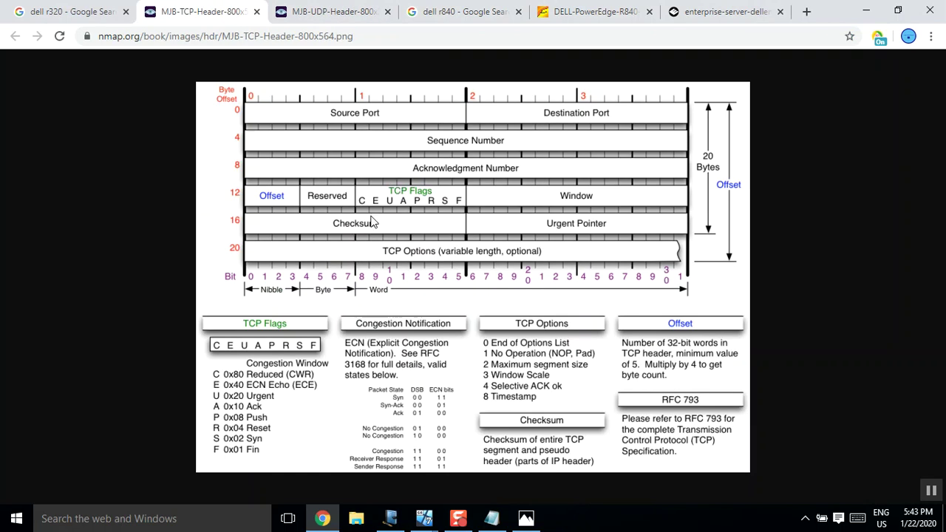